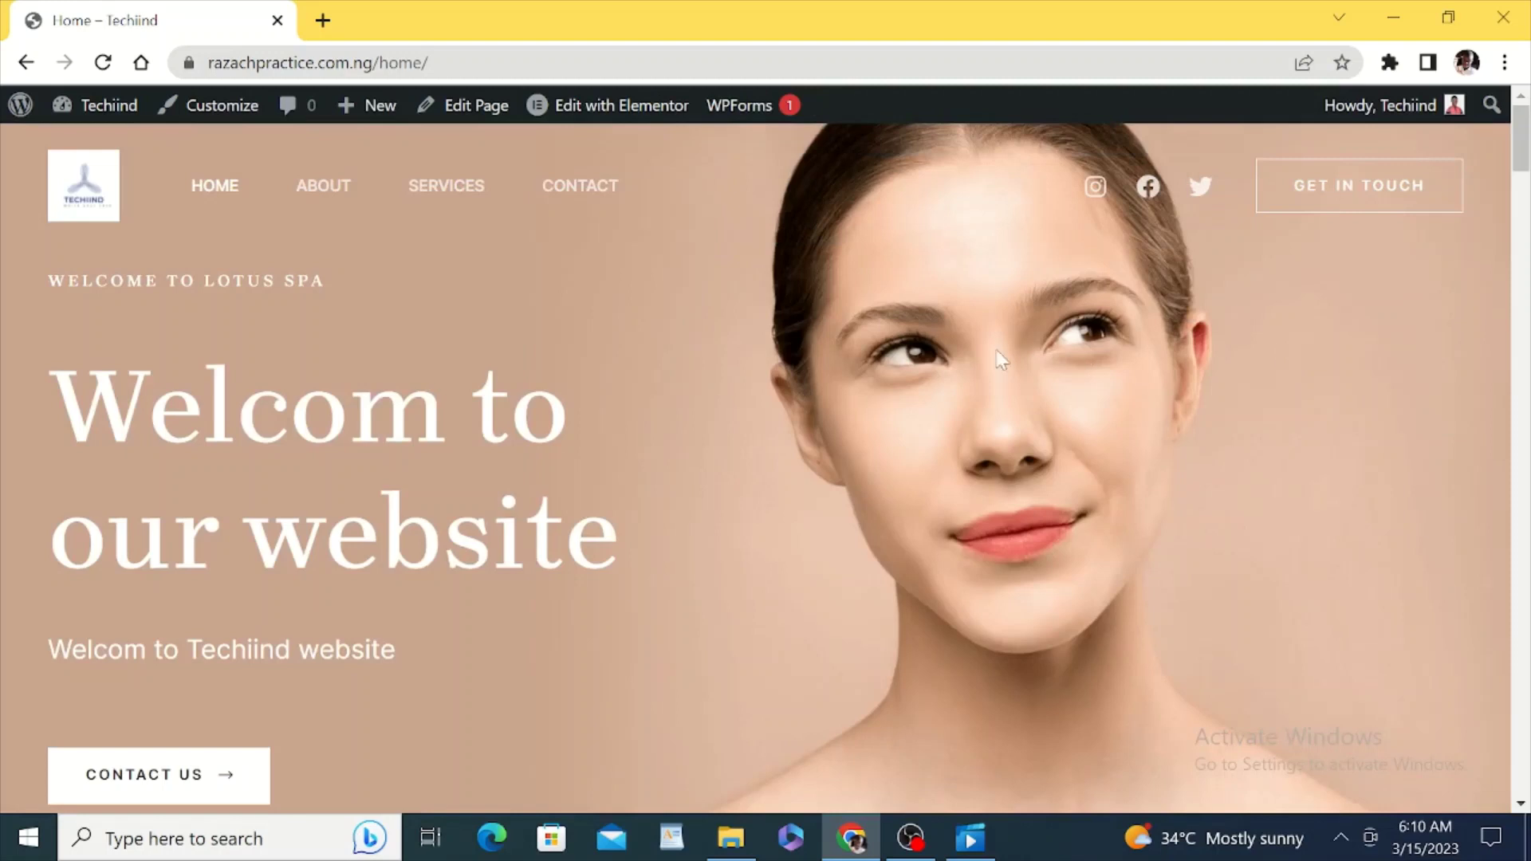
Step: From the admin dashboard, go to Plugins > Add New and search for 'wp chat app'
{"action": "mouse_move", "coordinate": [113, 121]}
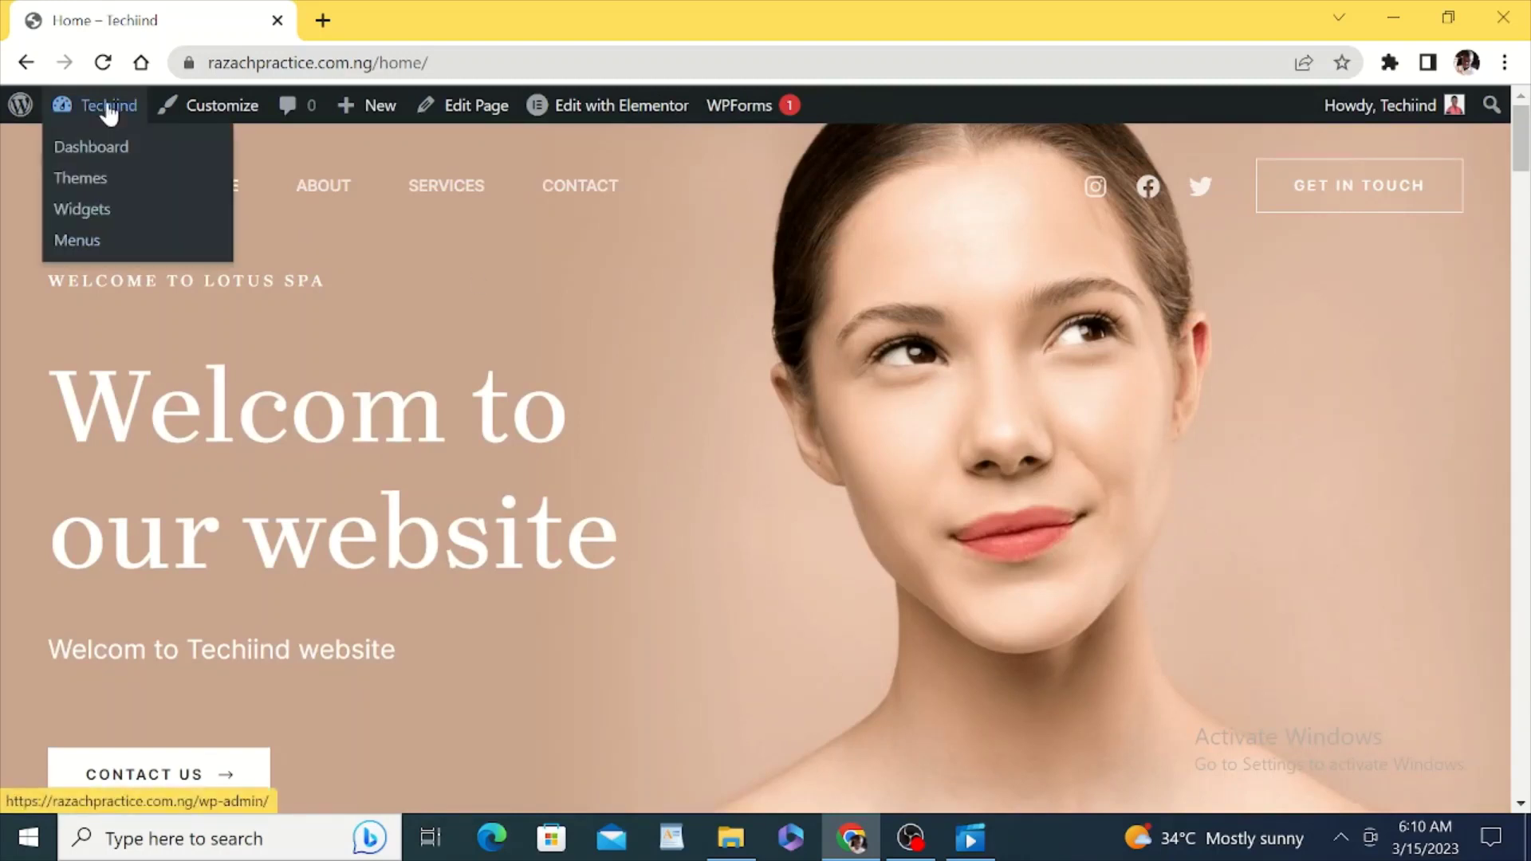
{"action": "left_click", "coordinate": [90, 148]}
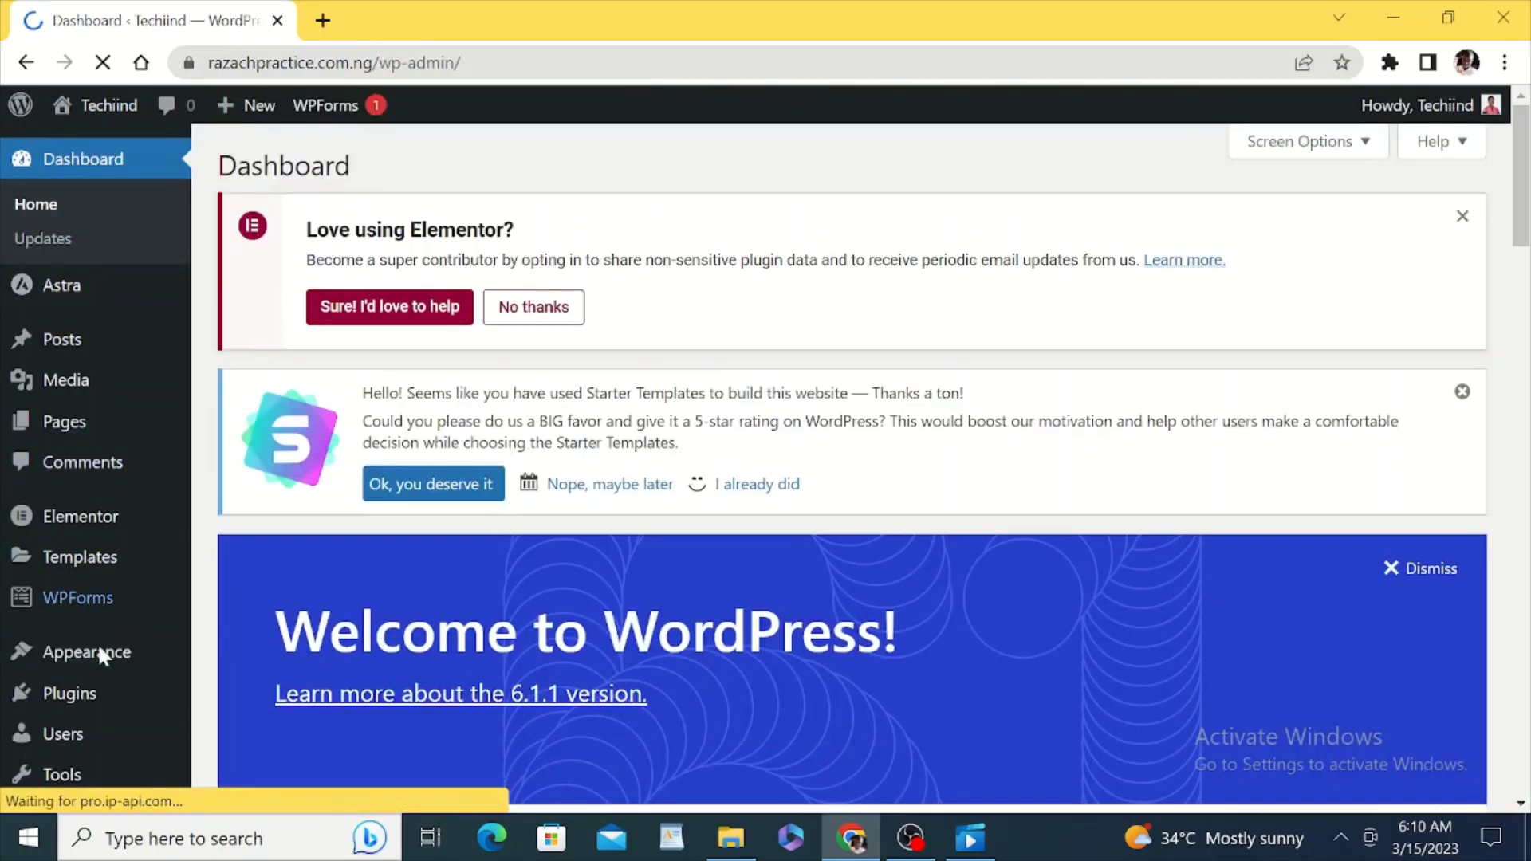
{"action": "mouse_move", "coordinate": [84, 694]}
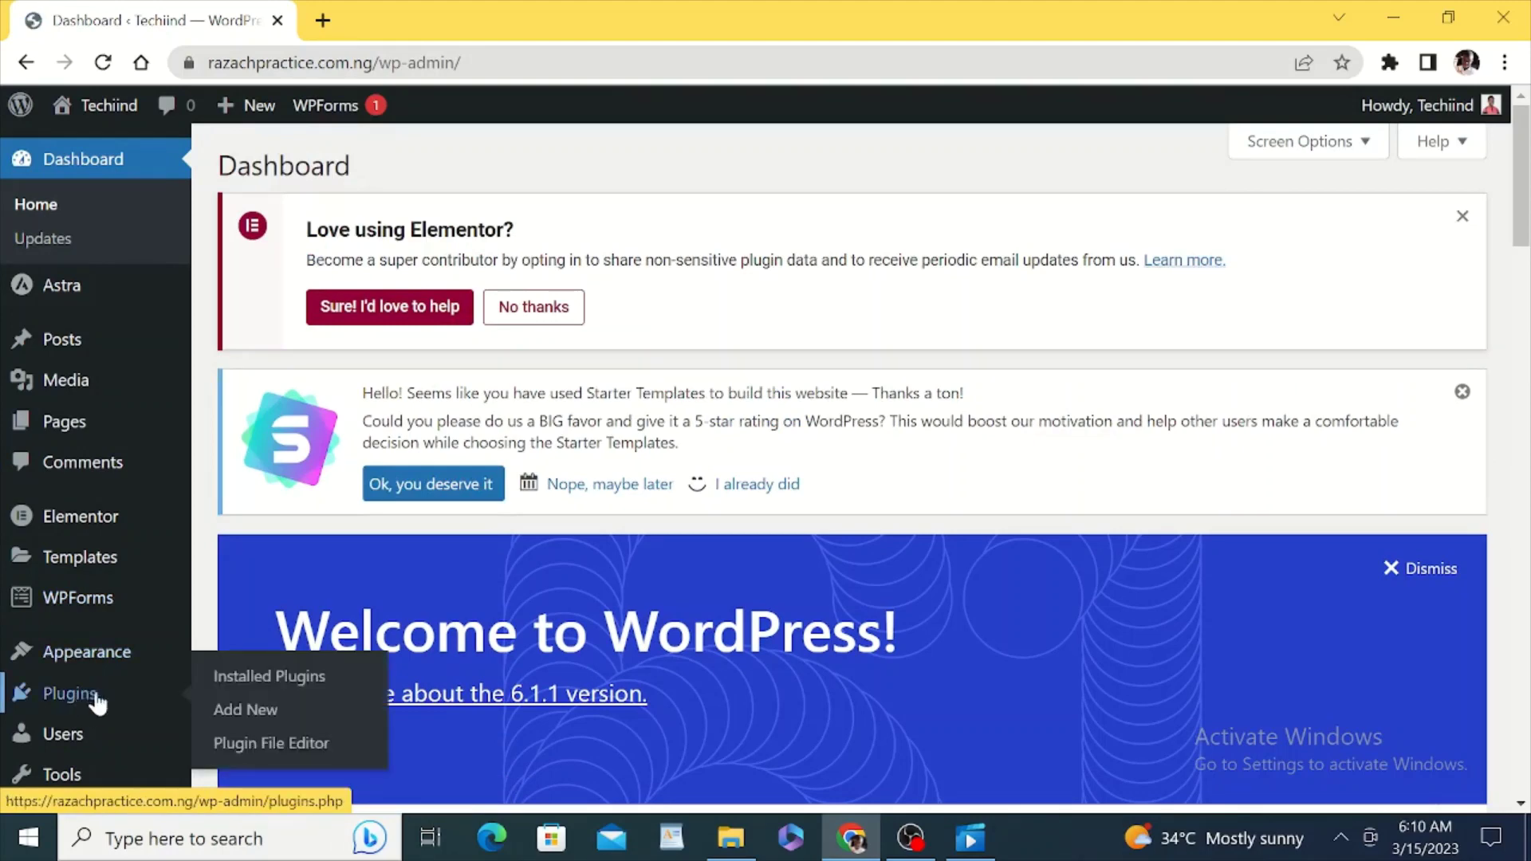
{"action": "left_click", "coordinate": [239, 711]}
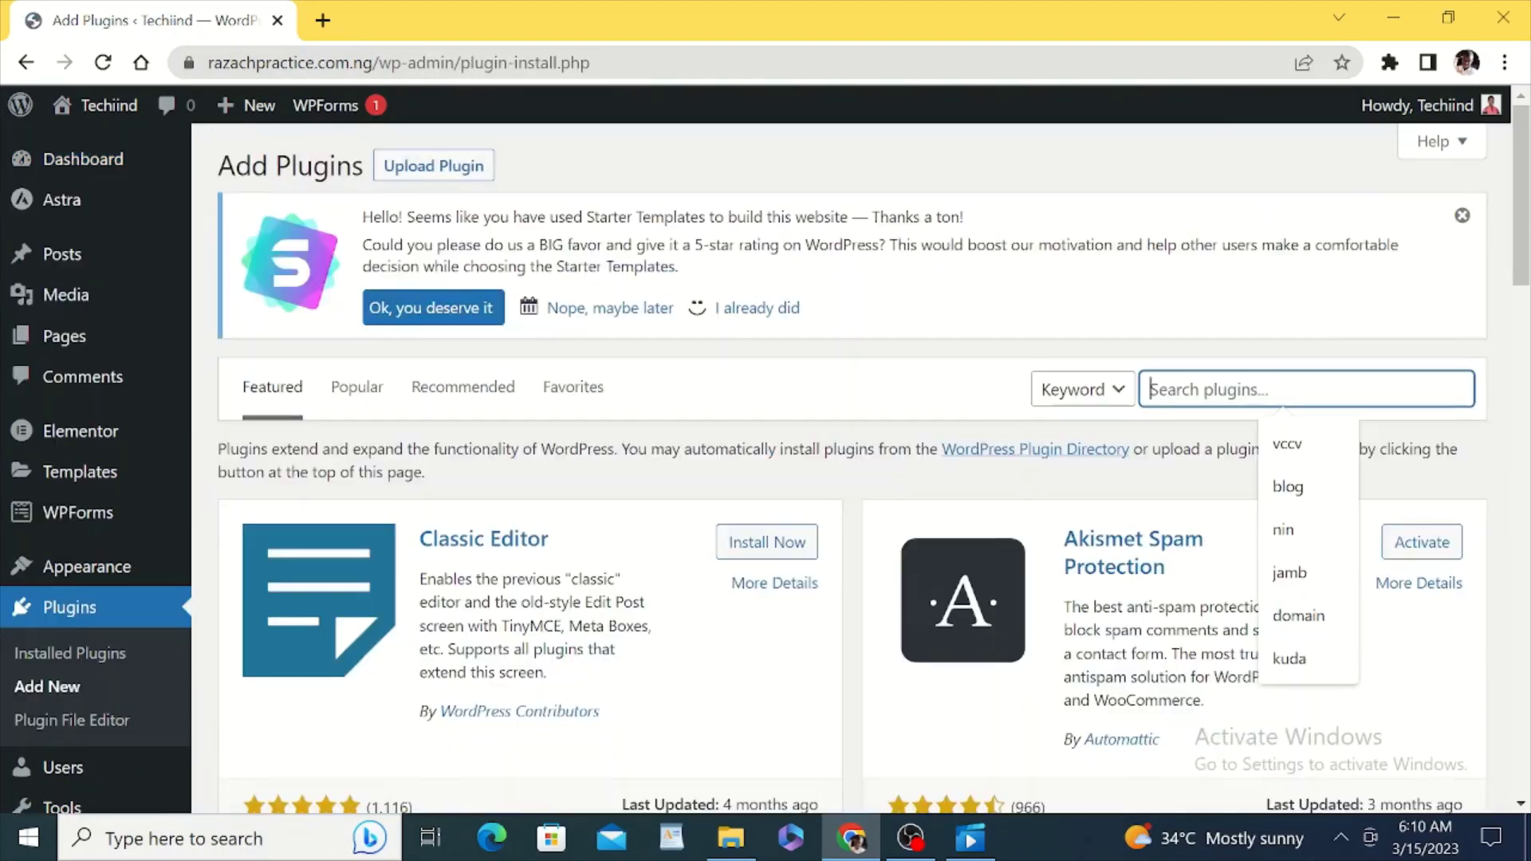
{"action": "type", "text": "w"}
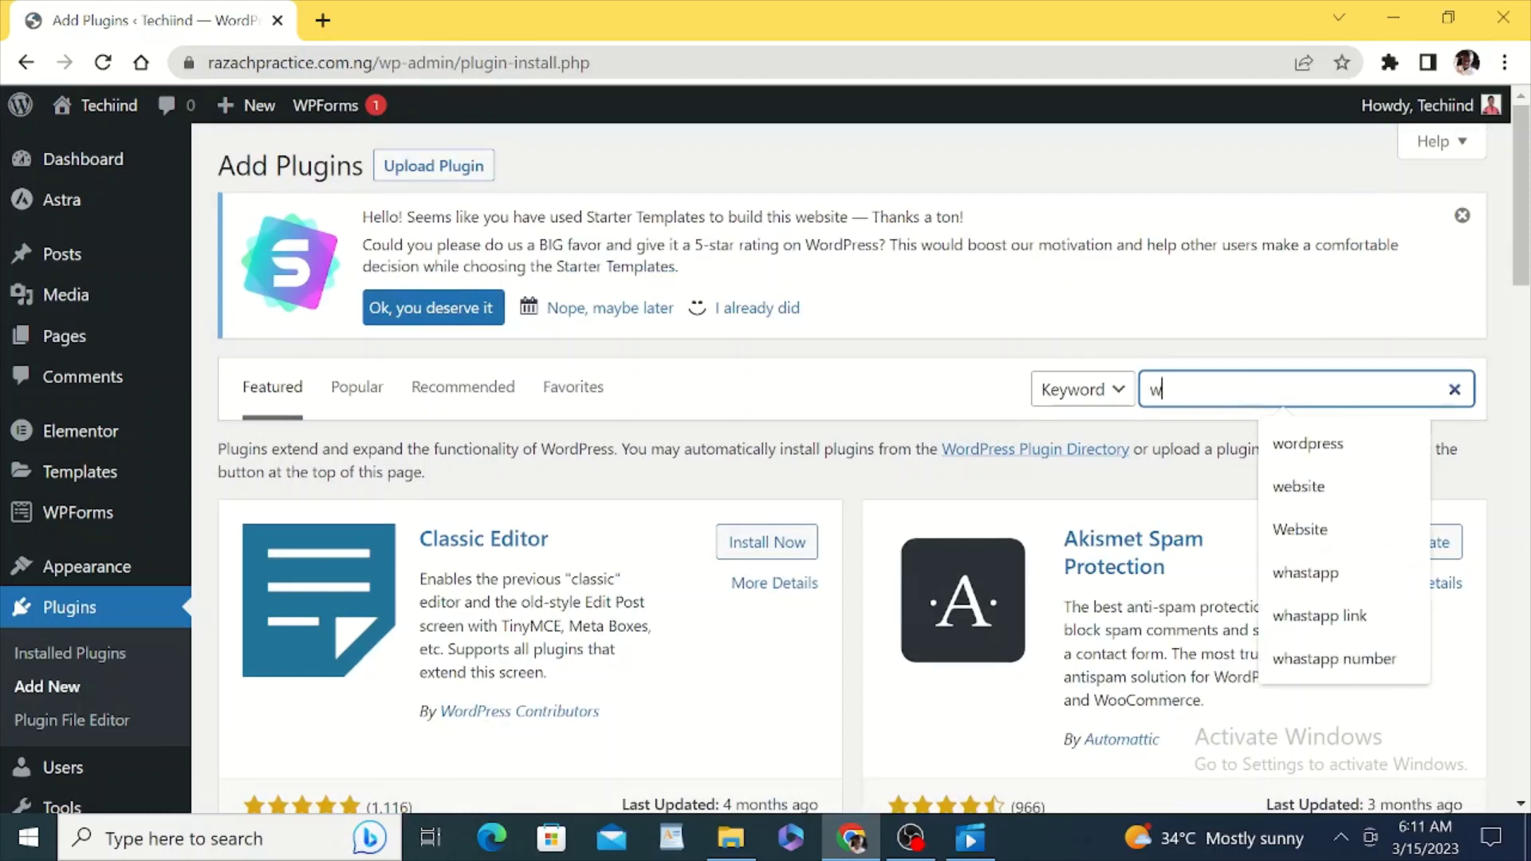
{"action": "type", "text": "p"}
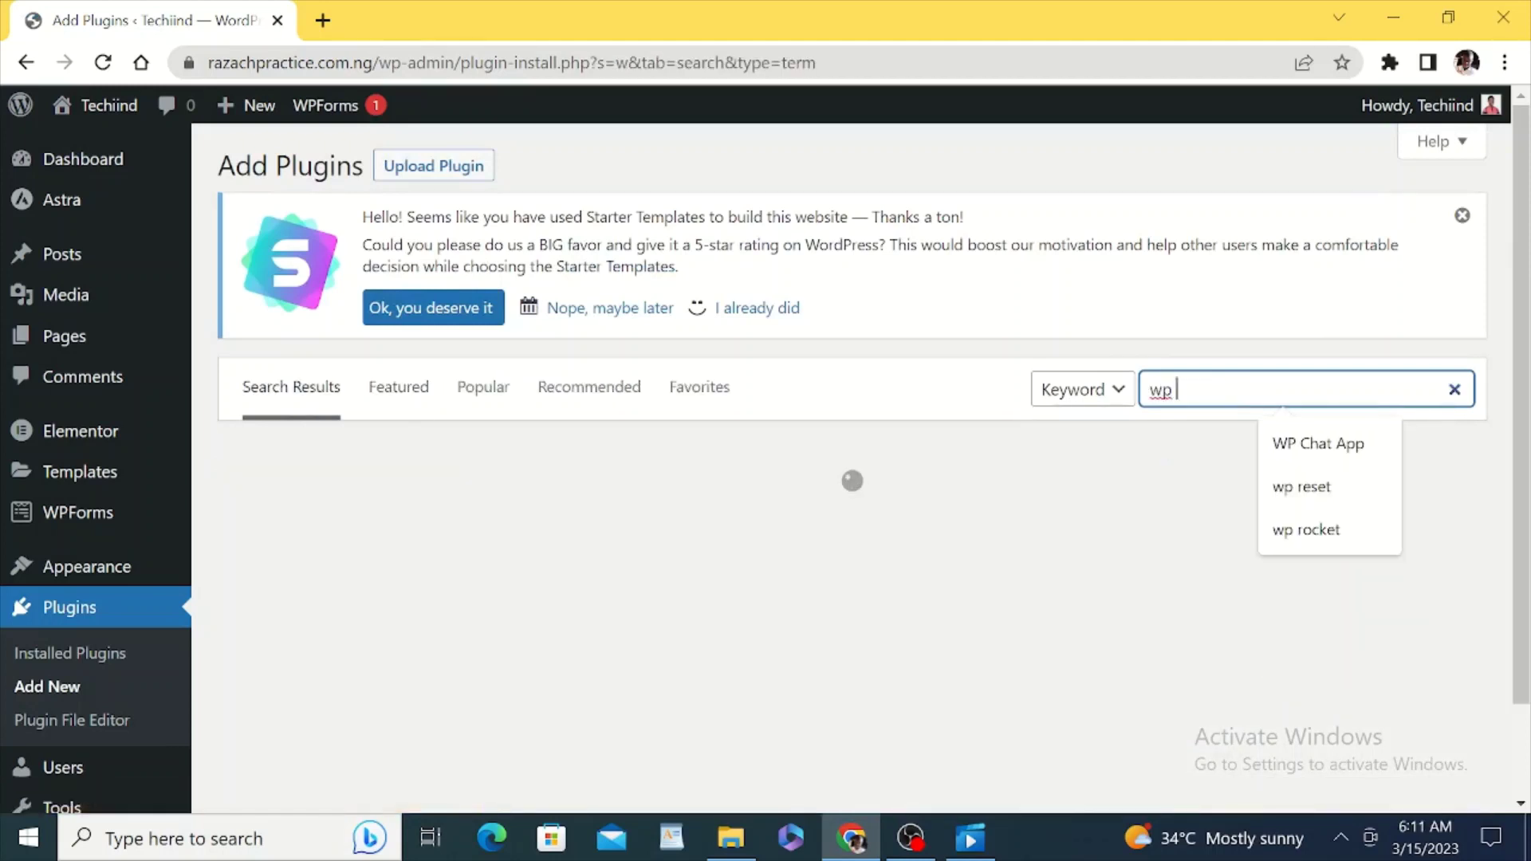
{"action": "type", "text": " cha"}
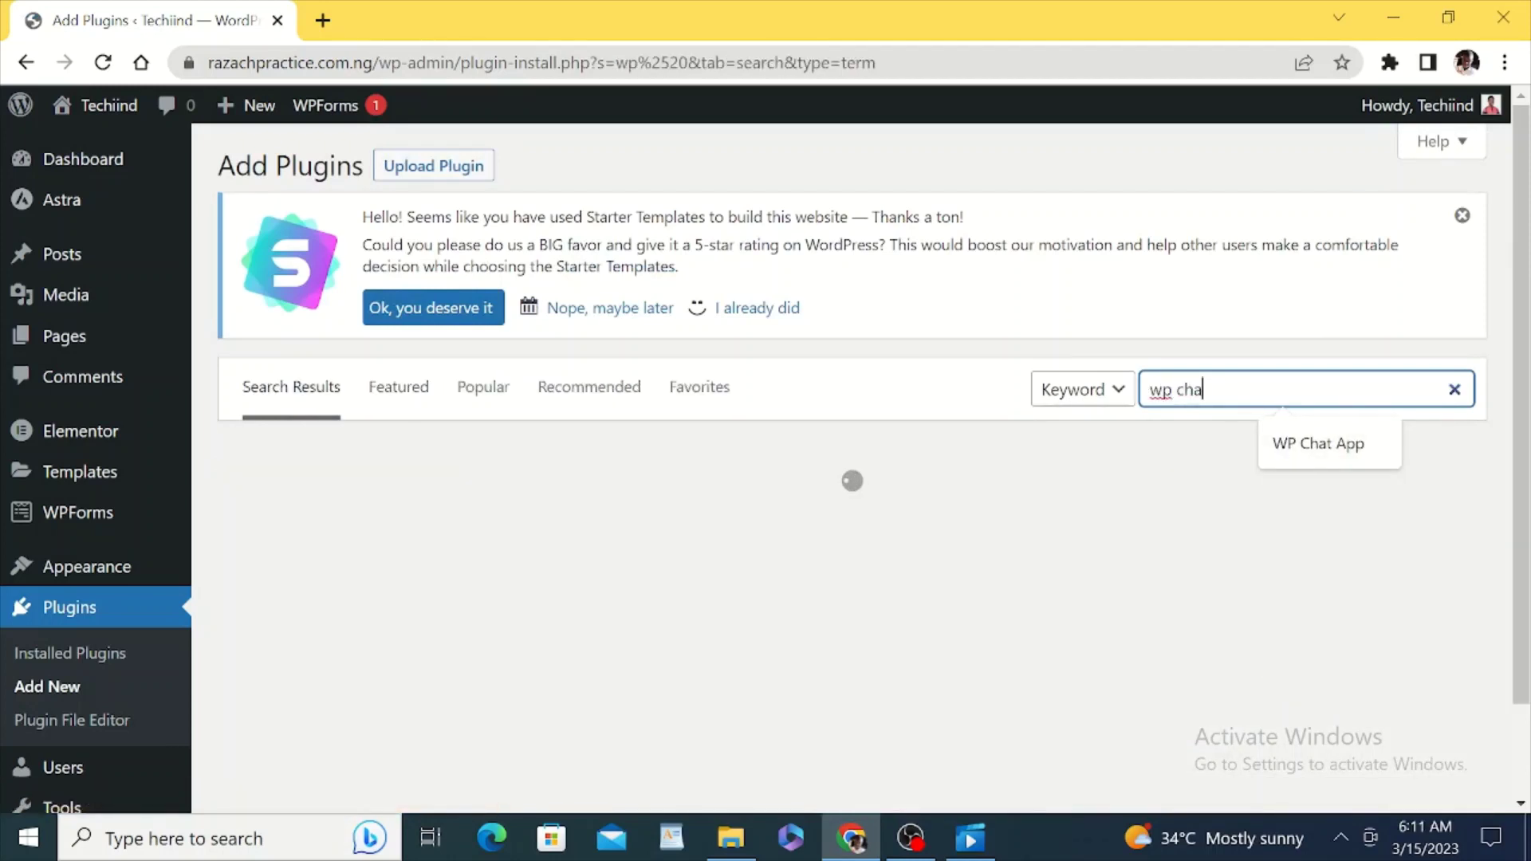
{"action": "type", "text": "t app"}
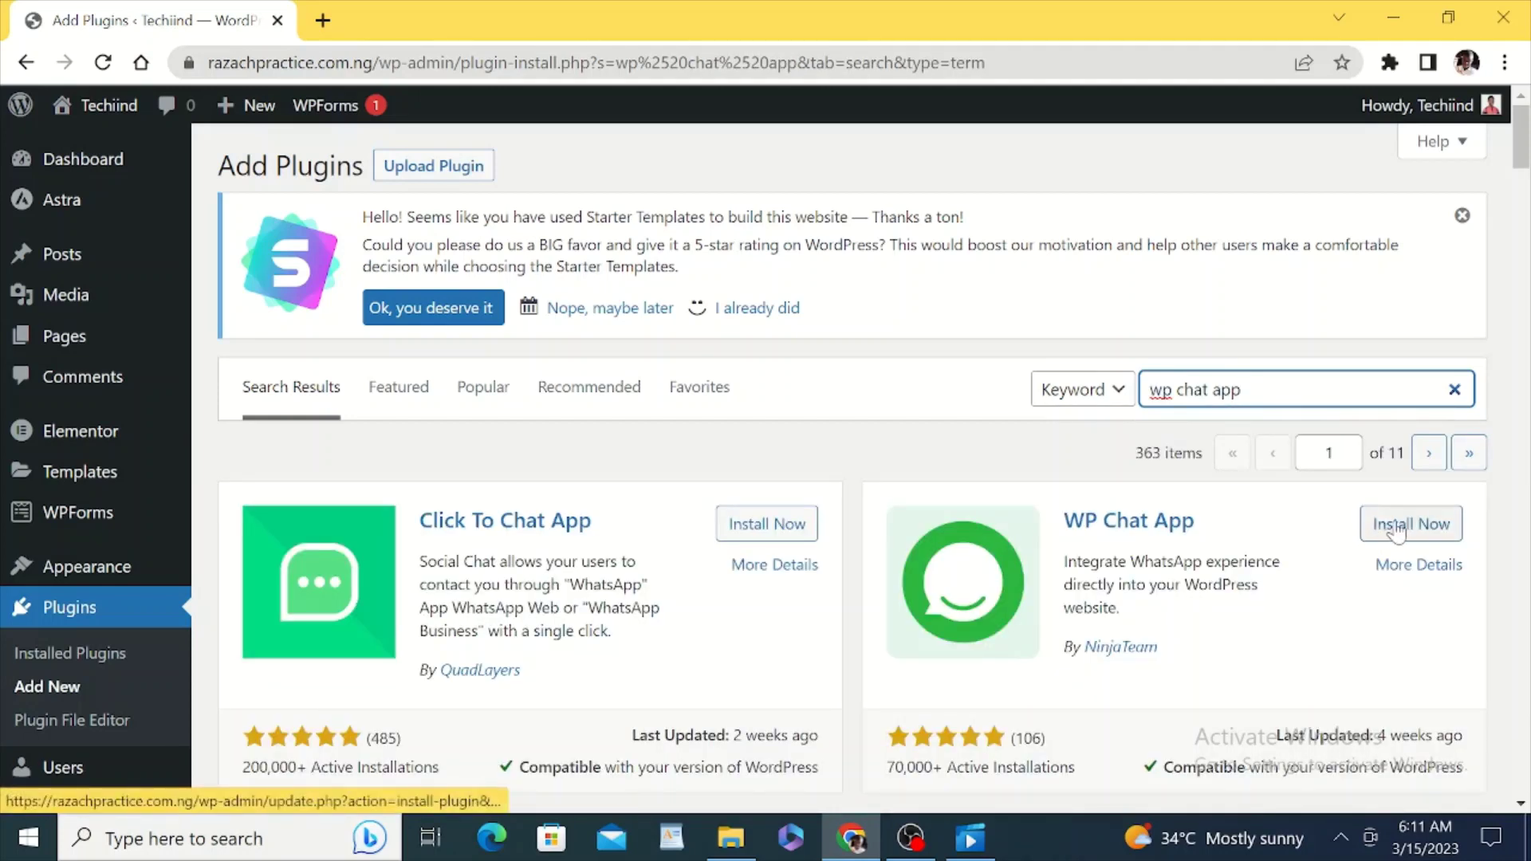
Step: Install and activate the WP Chat App plugin by NinjaTeam
{"action": "left_click", "coordinate": [1395, 527]}
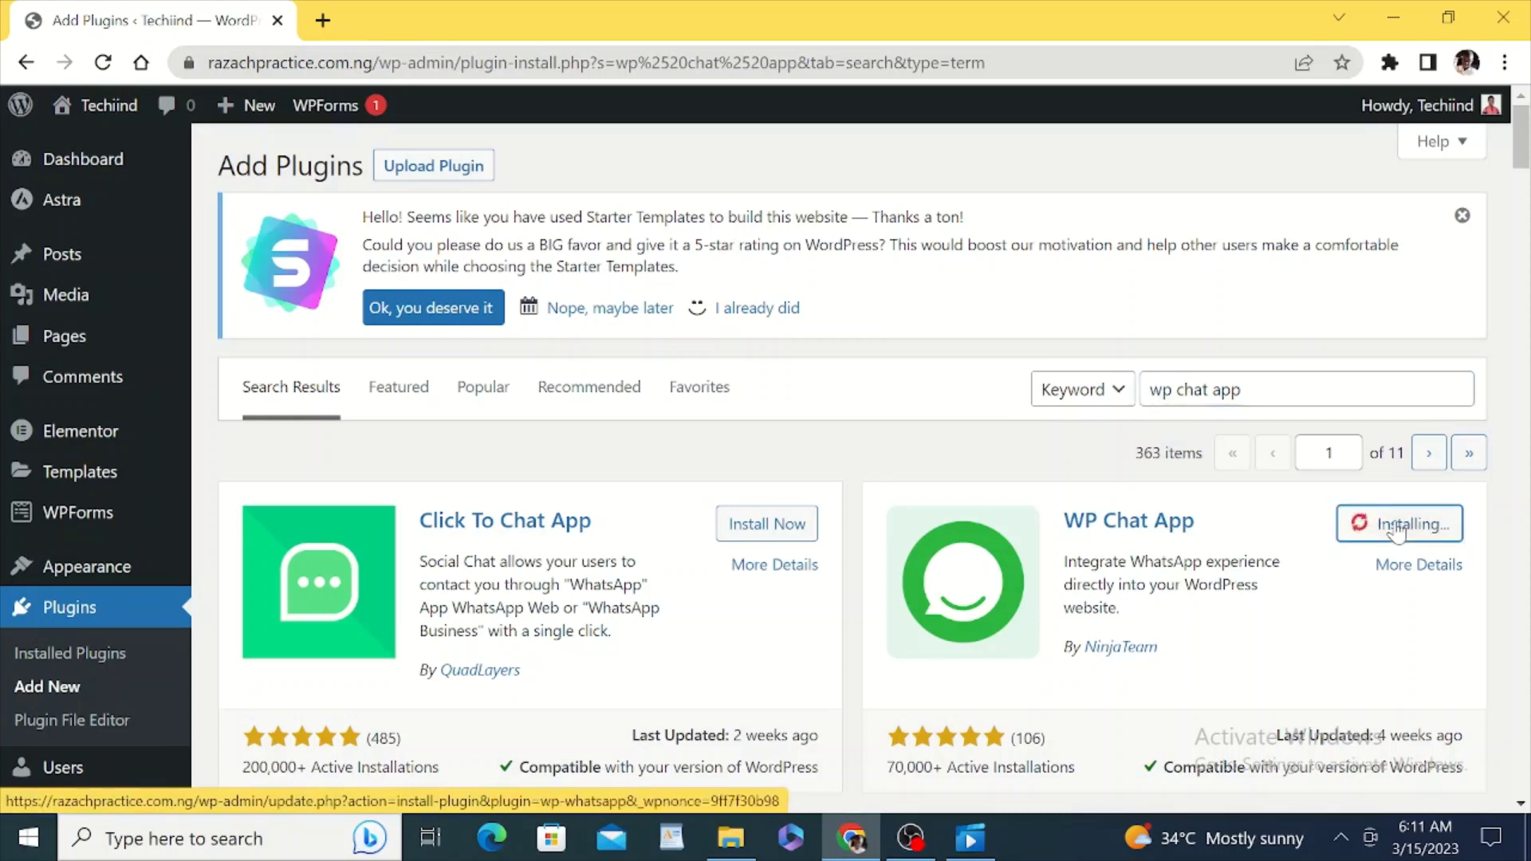
{"action": "left_click", "coordinate": [1397, 526]}
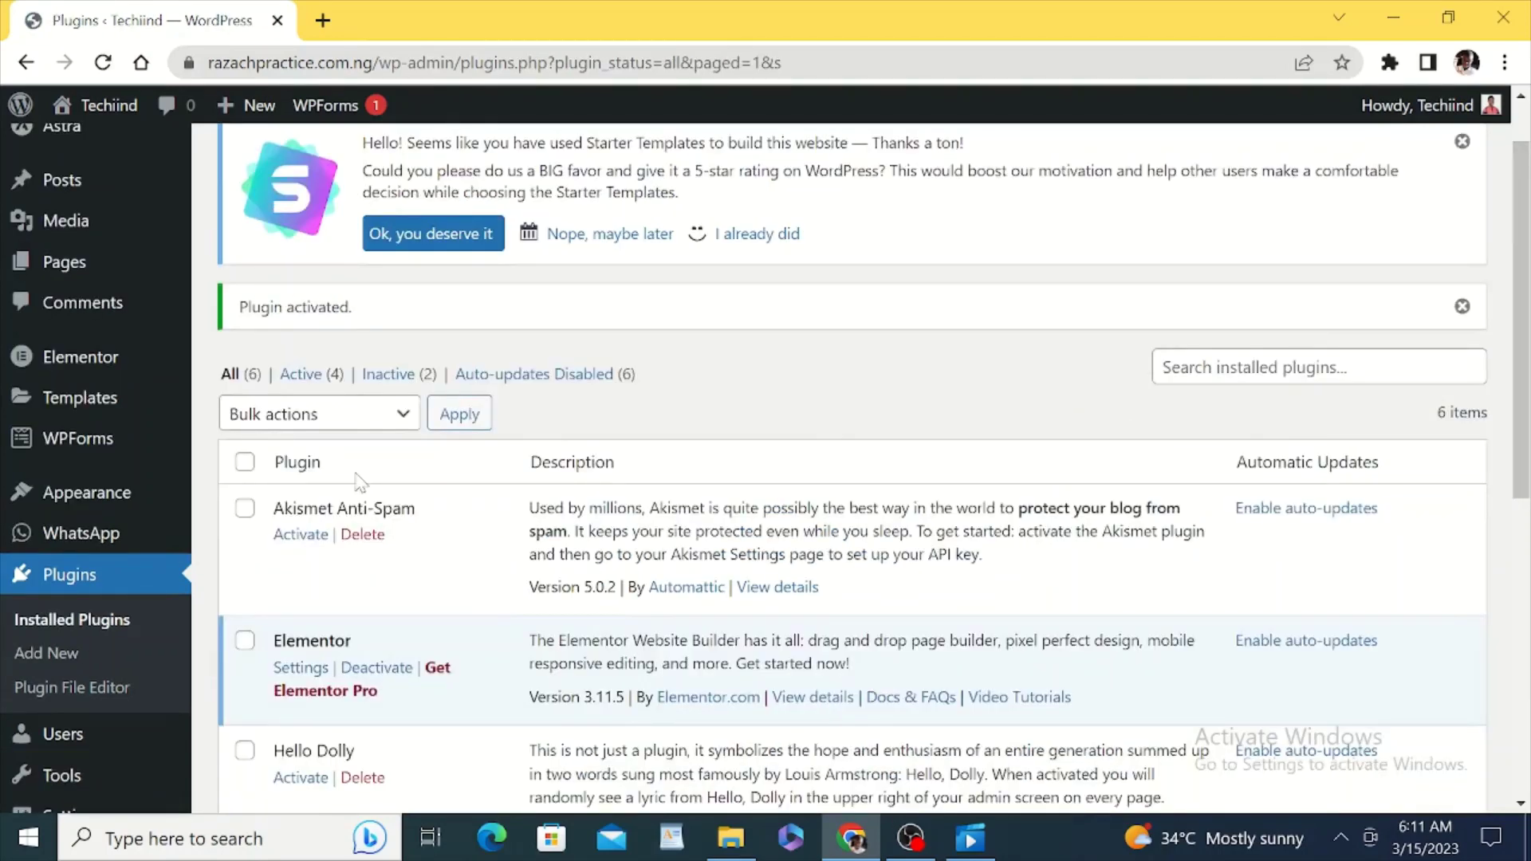
{"action": "mouse_move", "coordinate": [101, 538]}
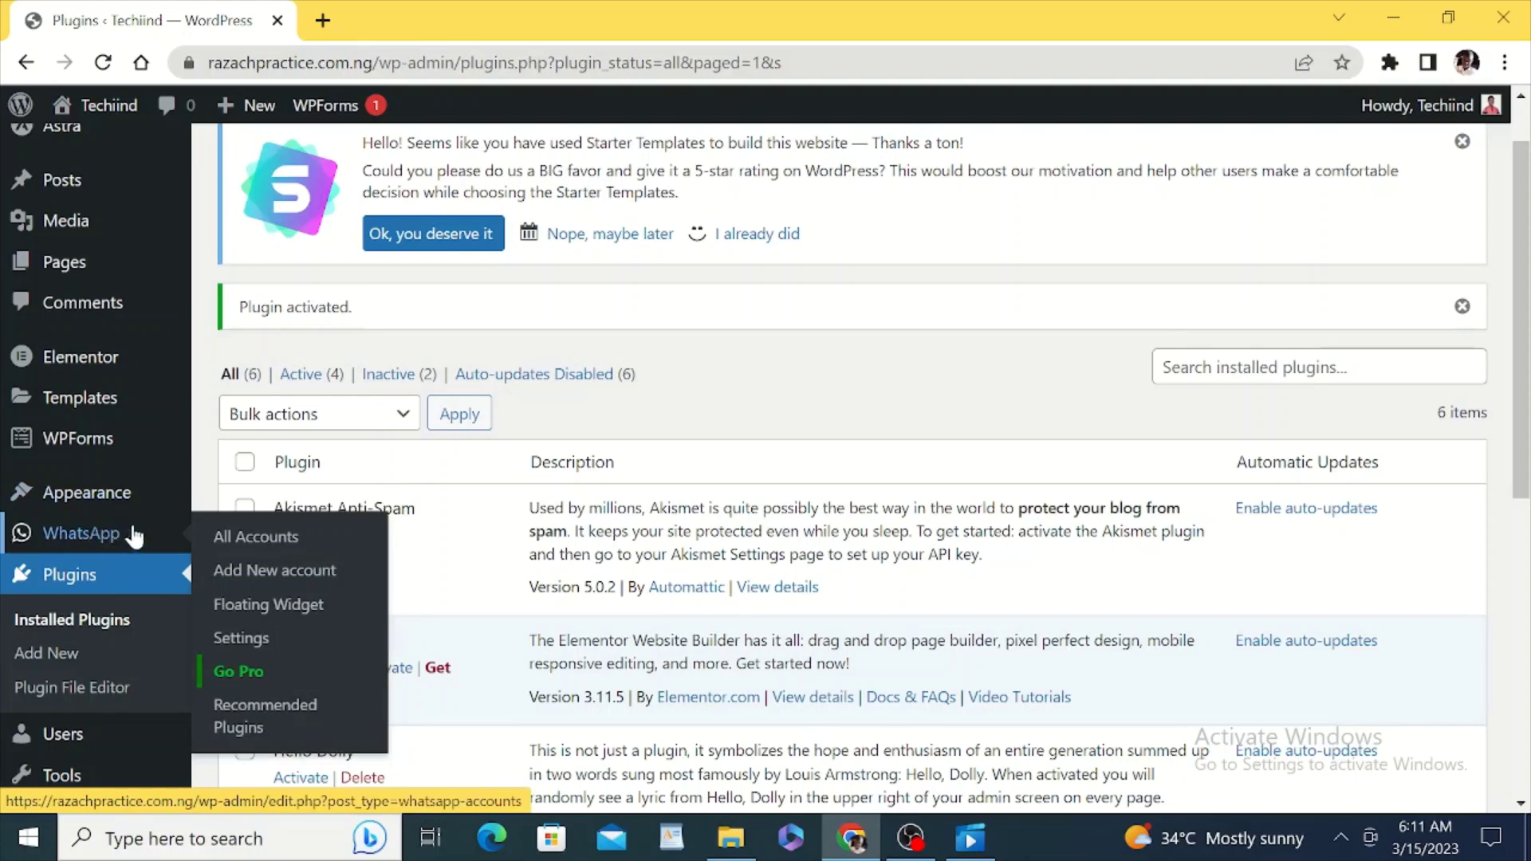
Step: Start a new WhatsApp account, entering the phone number and the title 'WhastApp'
{"action": "left_click", "coordinate": [269, 571]}
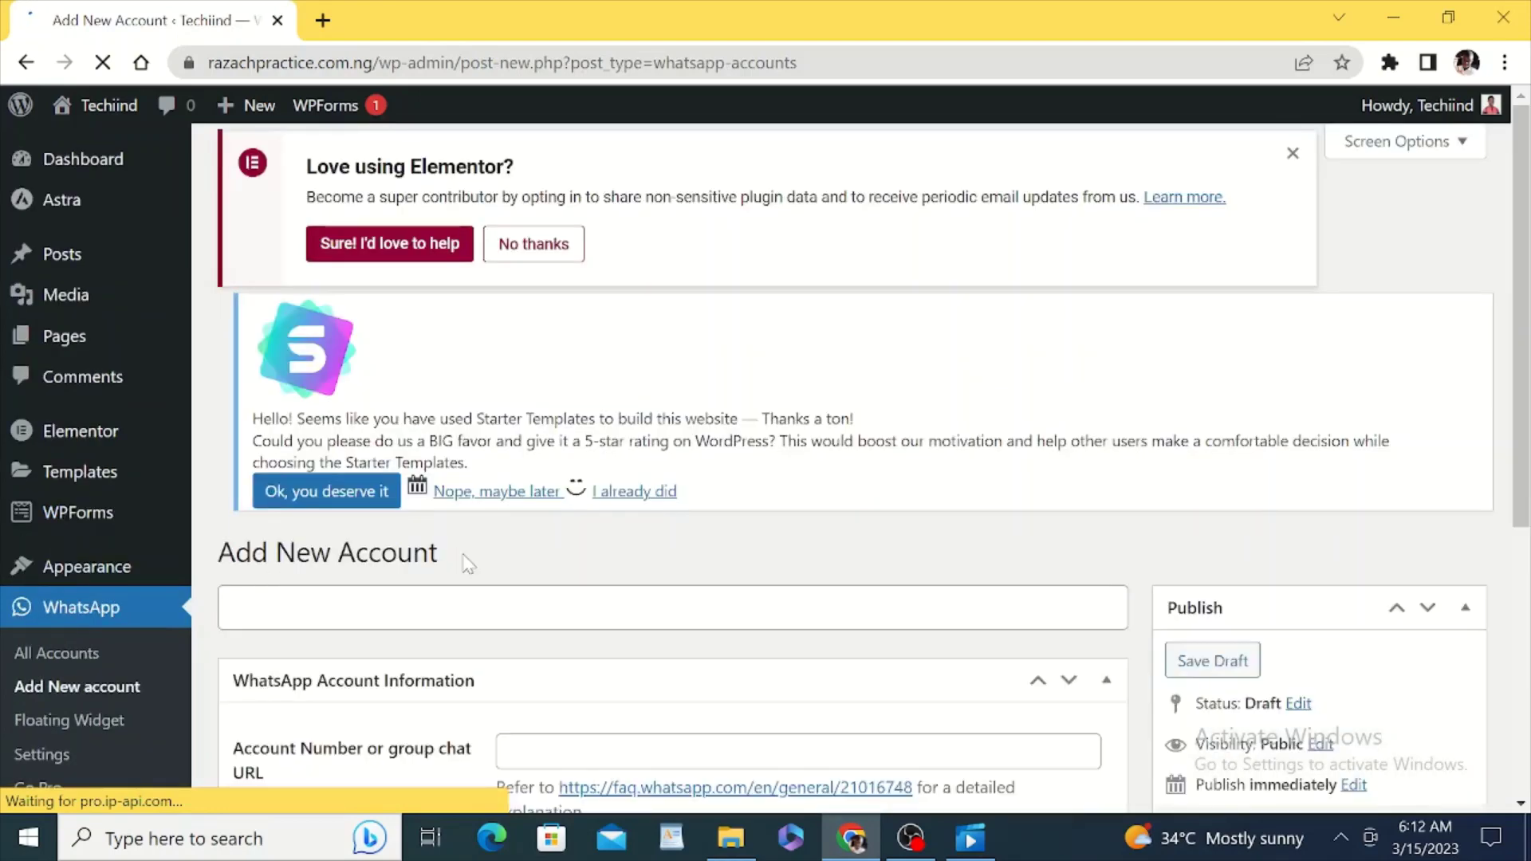
{"action": "scroll", "coordinate": [468, 563], "scroll_direction": "down", "scroll_amount": 5}
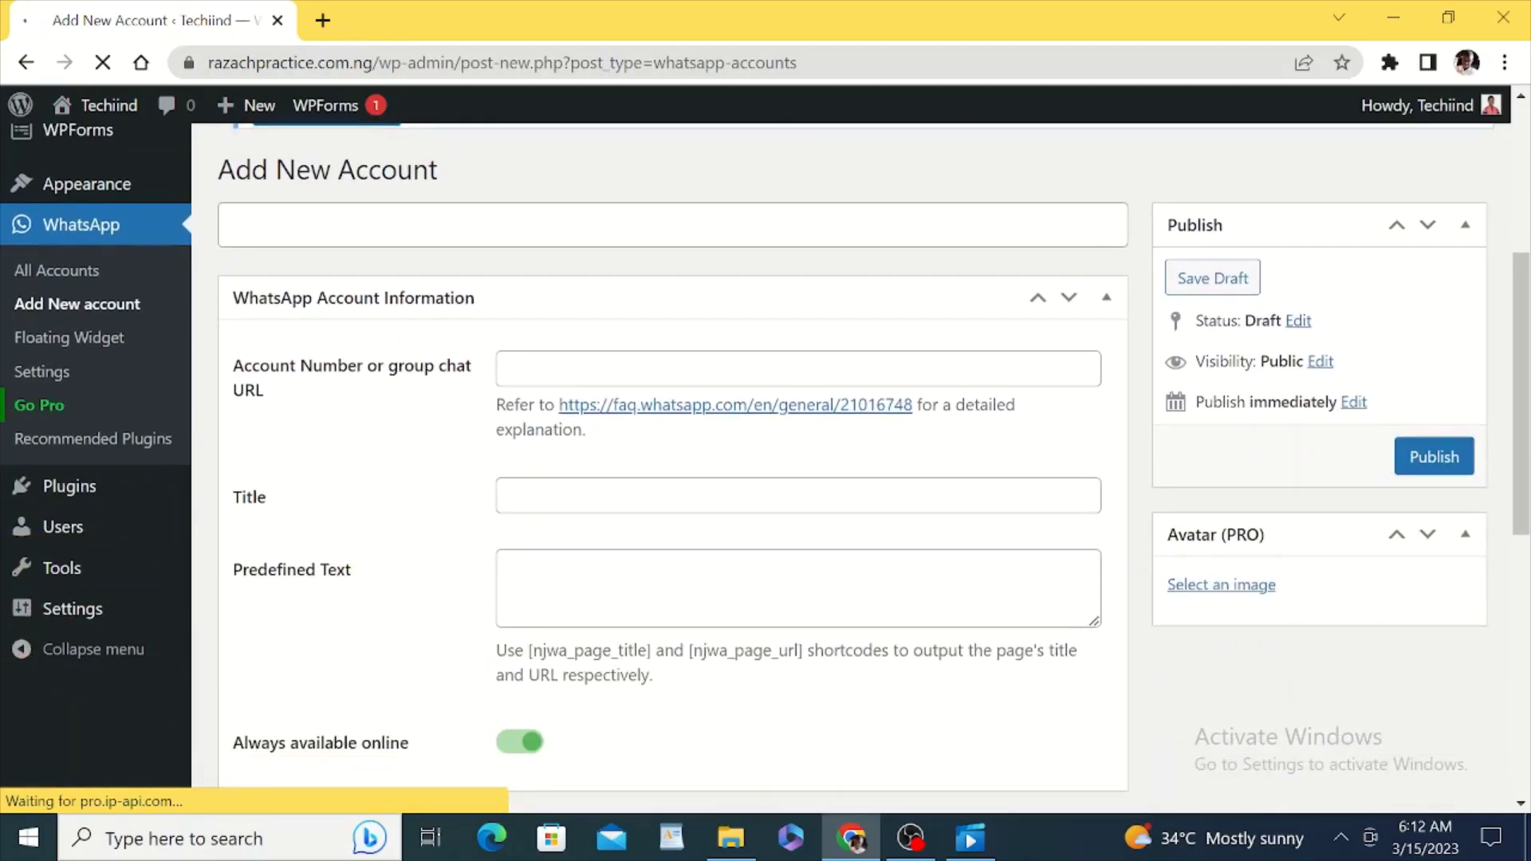
{"action": "scroll", "coordinate": [540, 389], "scroll_direction": "down", "scroll_amount": 1}
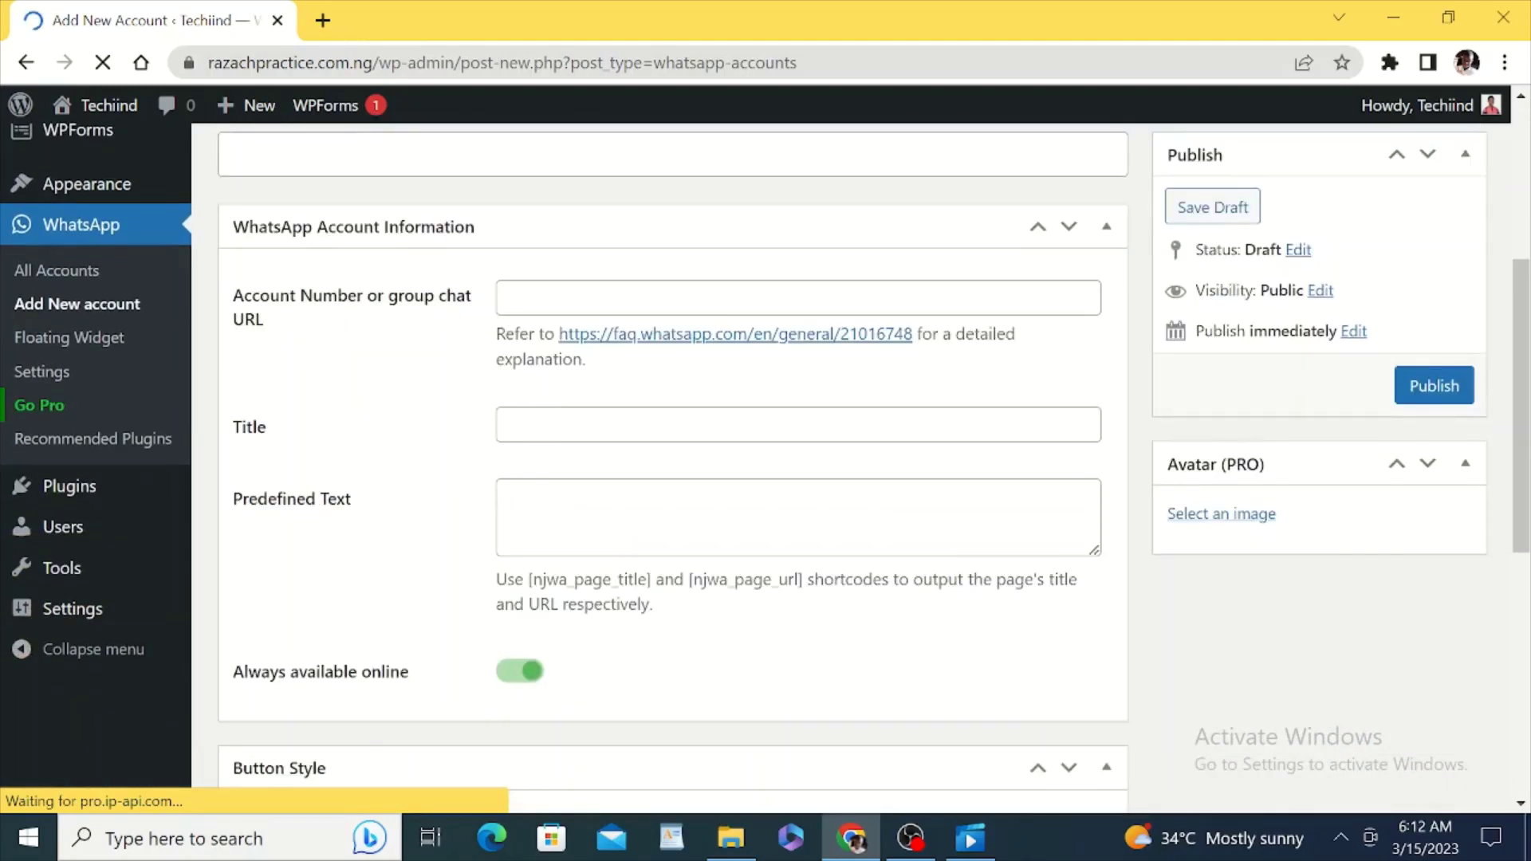
{"action": "left_click", "coordinate": [536, 319]}
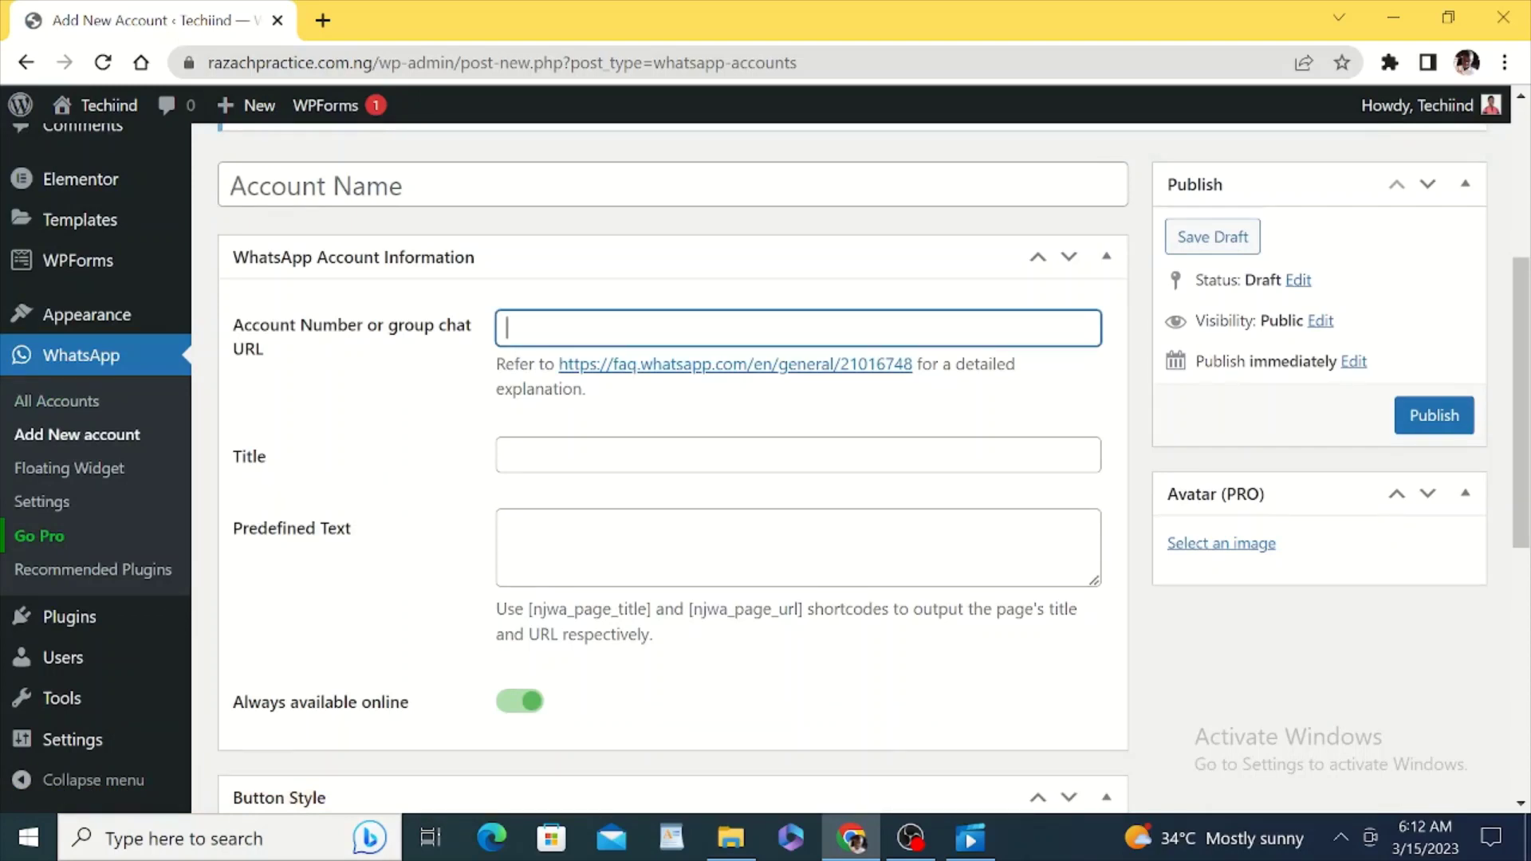
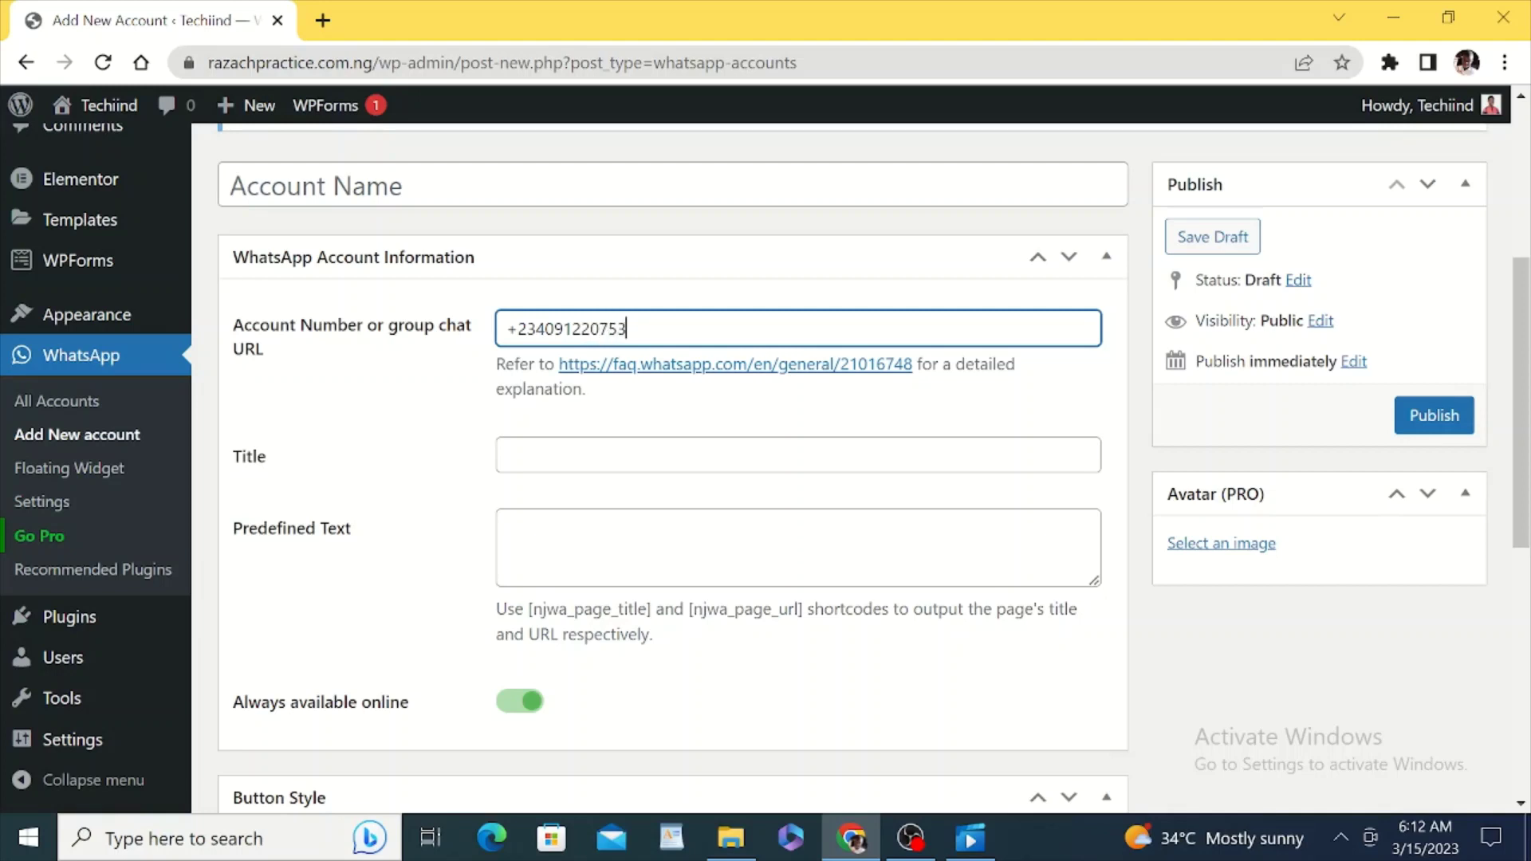
{"action": "key", "text": "Tab"}
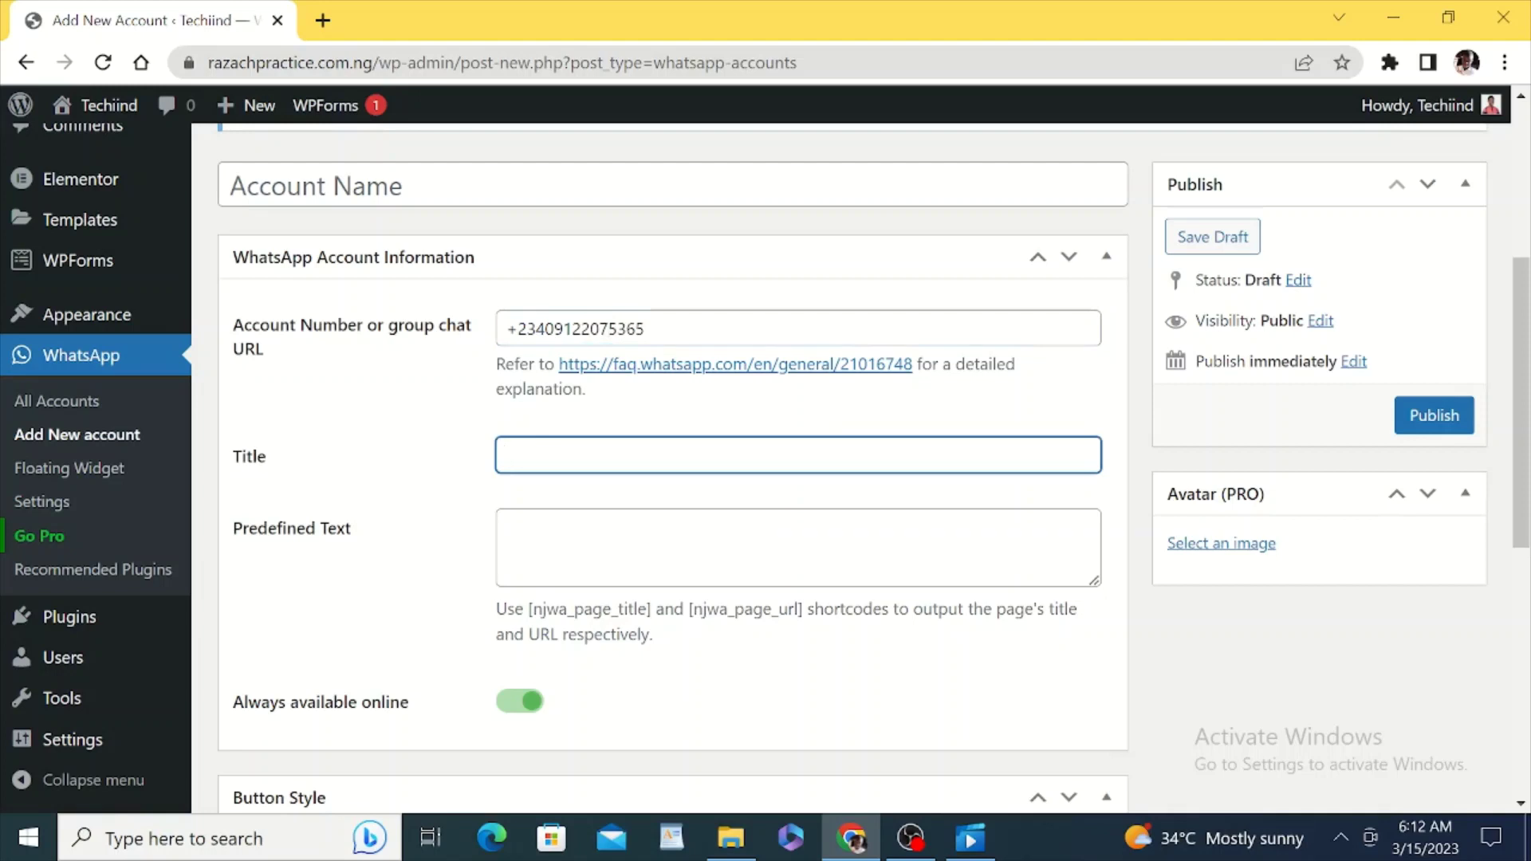
{"action": "type", "text": "Wh"}
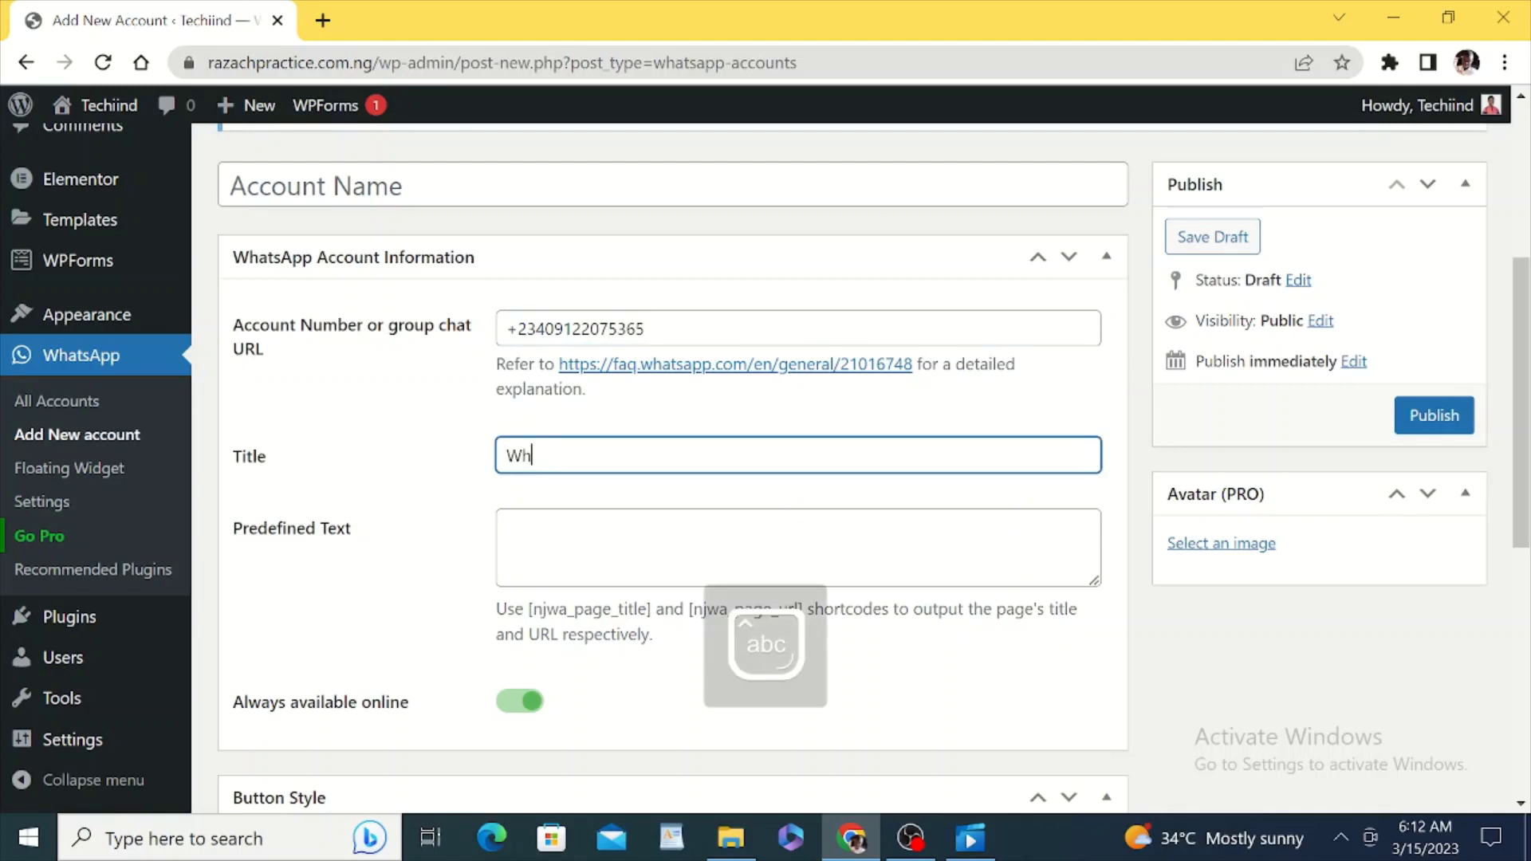
{"action": "type", "text": "astApp"}
Step: Write the predefined text 'Hello. I need your help.'
{"action": "left_click", "coordinate": [505, 525]}
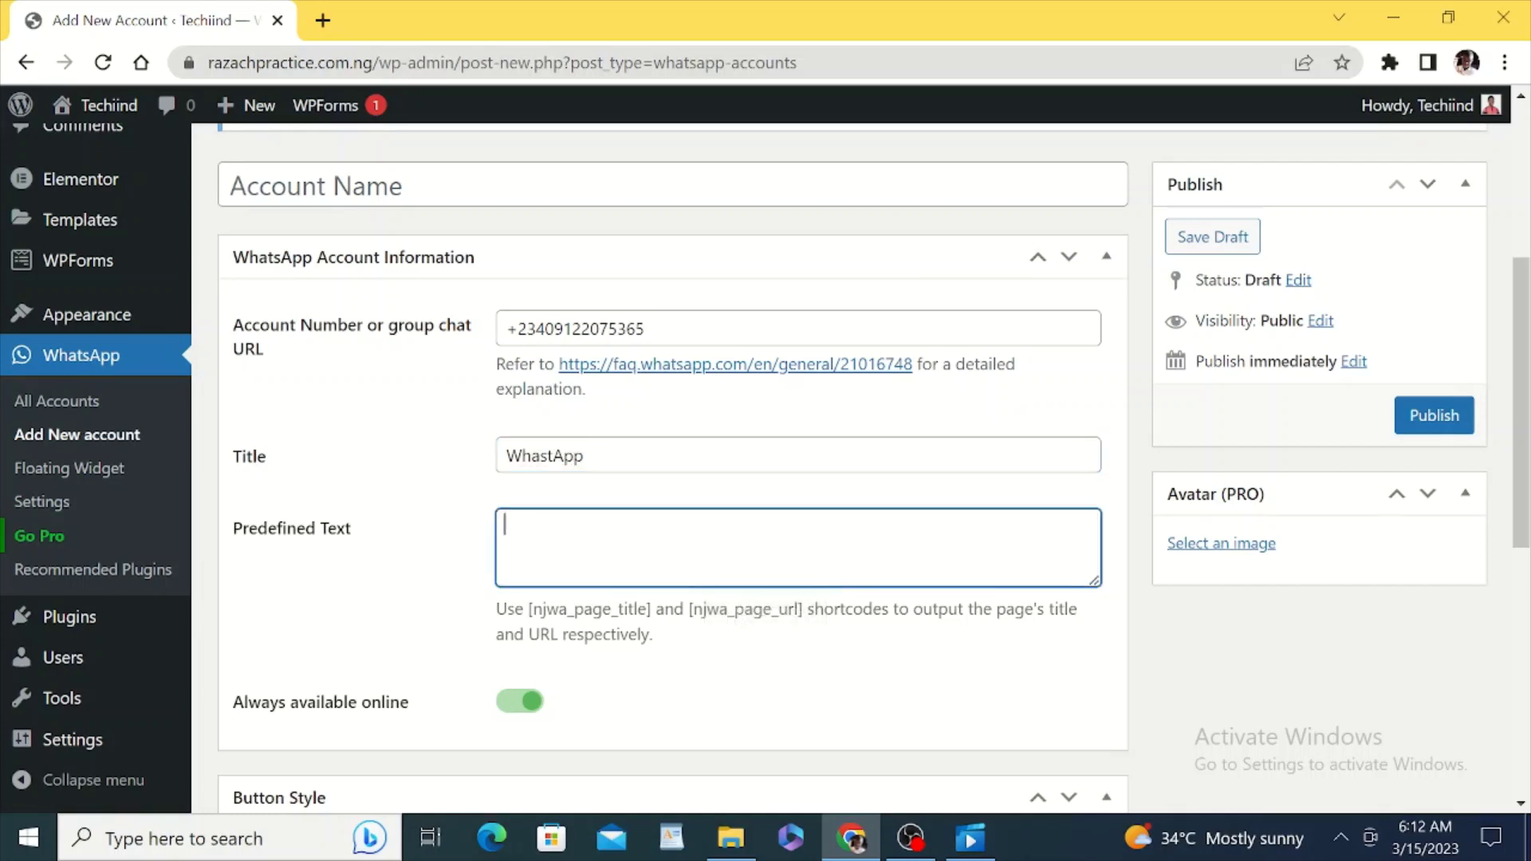
{"action": "key", "text": "Caps_Lock"}
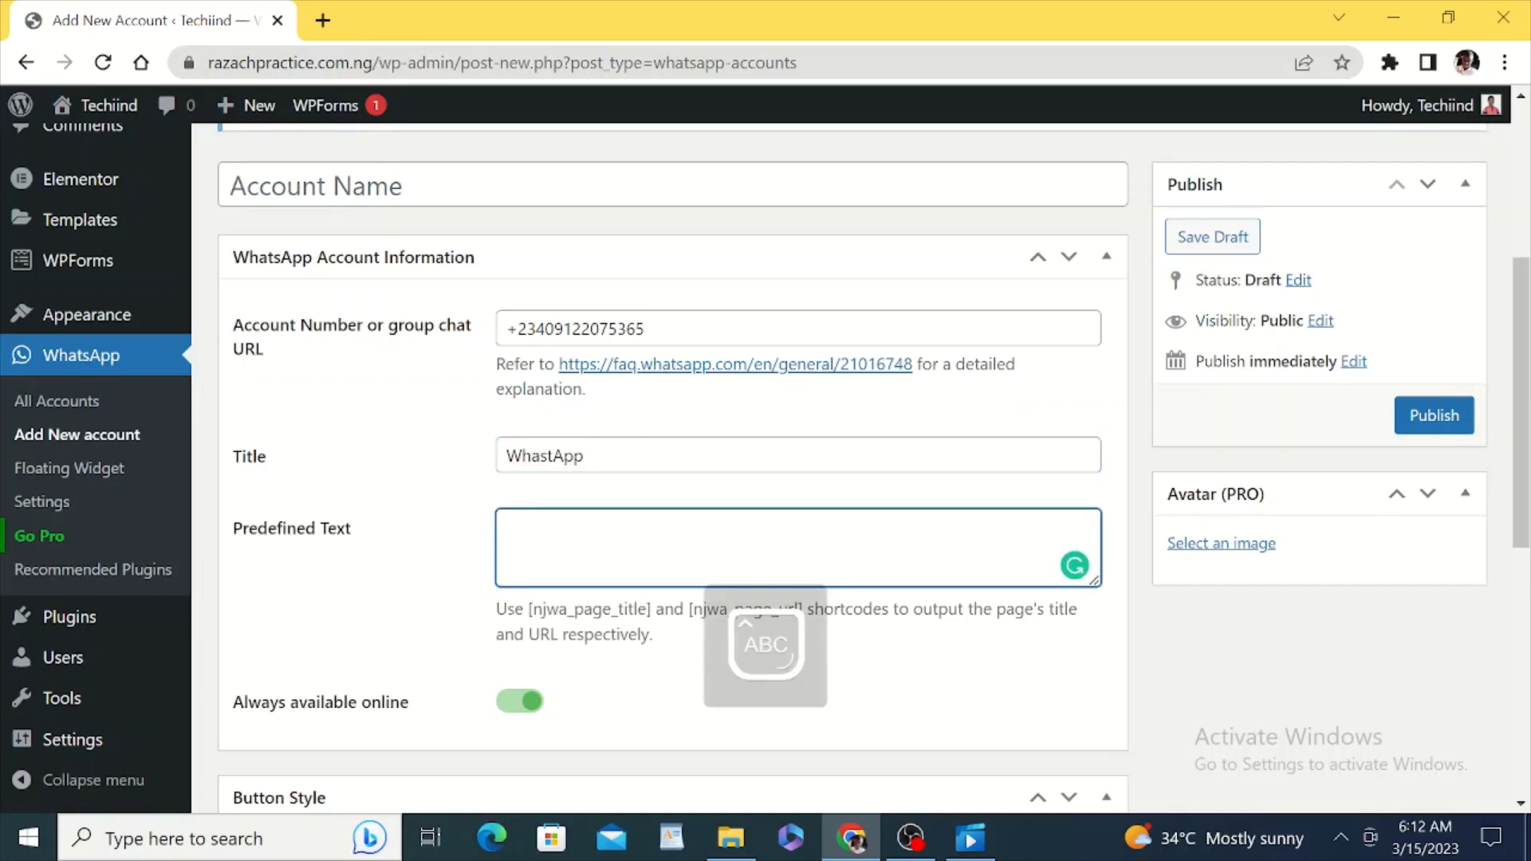
{"action": "type", "text": "H"}
{"action": "key", "text": "Caps_Lock"}
{"action": "type", "text": "ello."}
{"action": "key", "text": "Caps_Lock"}
{"action": "type", "text": "I"}
{"action": "key", "text": "Caps_Lock"}
{"action": "type", "text": "need "}
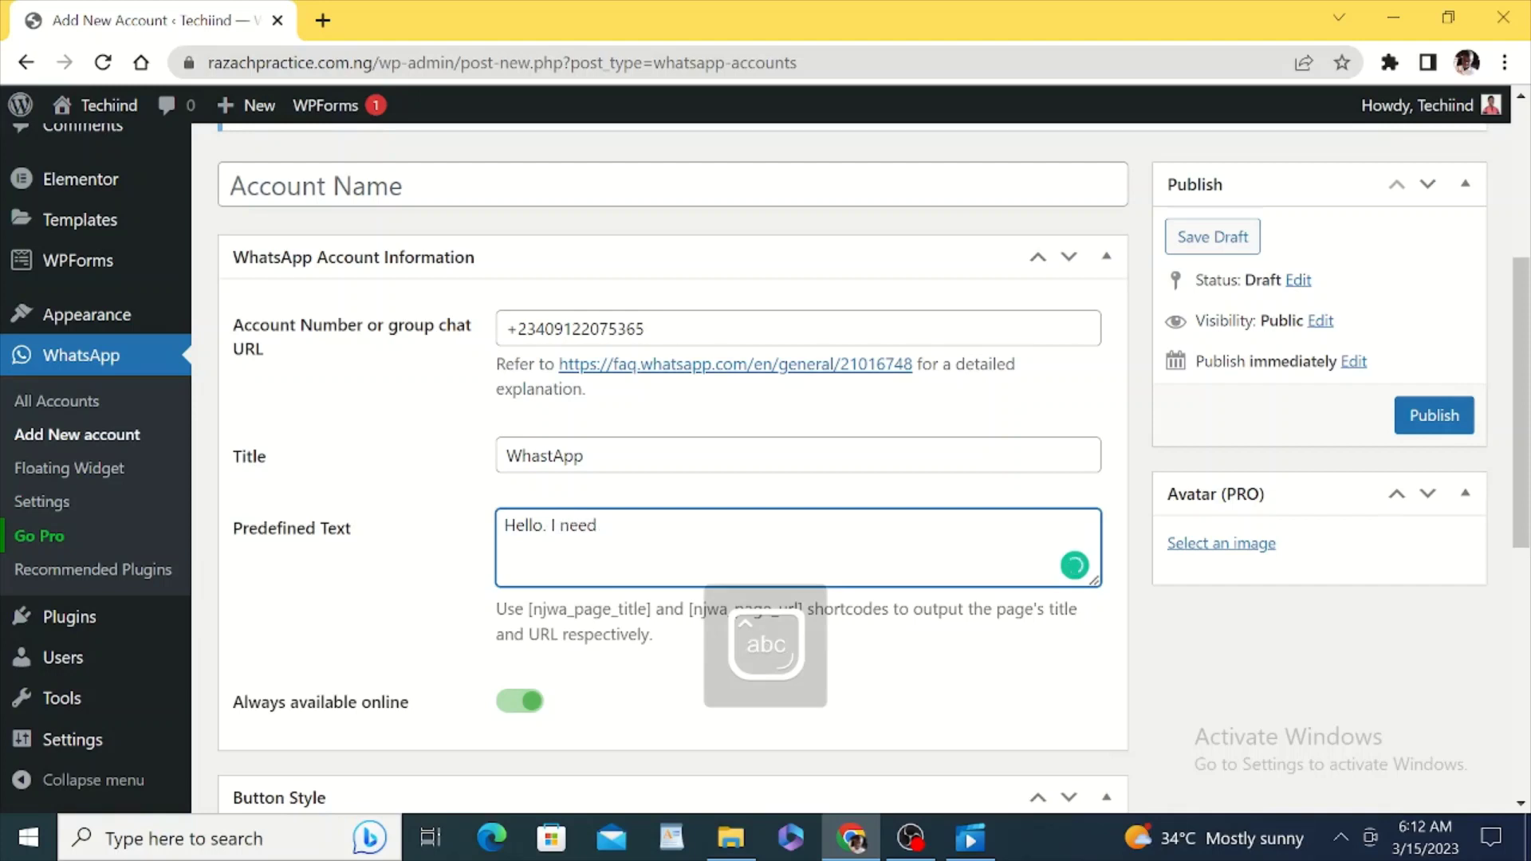
{"action": "type", "text": "your h"}
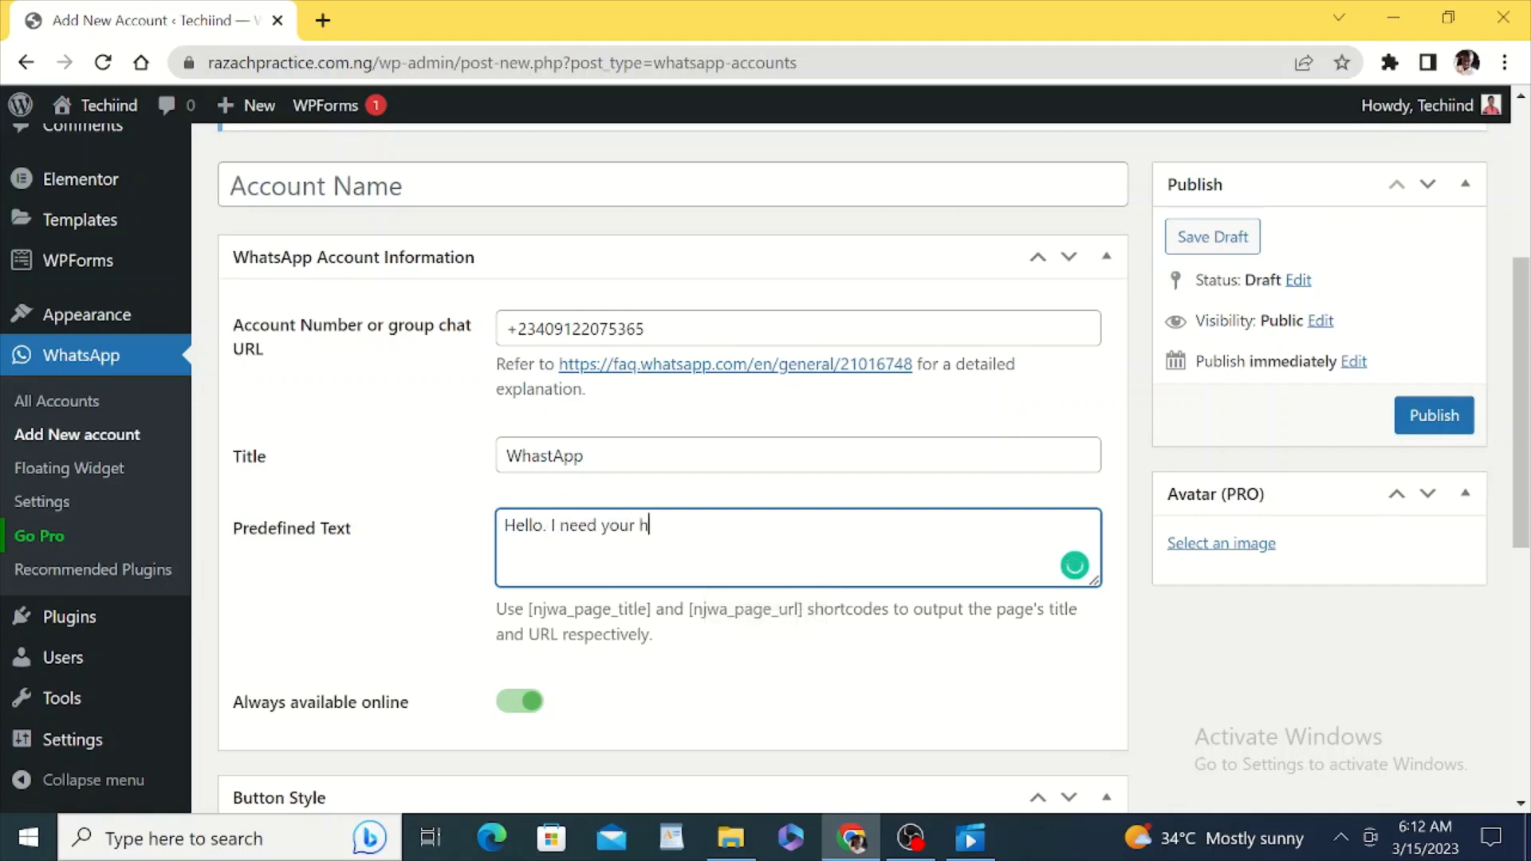
{"action": "type", "text": "elp."}
Step: Publish the new WhatsApp account
{"action": "left_click", "coordinate": [467, 586]}
{"action": "scroll", "coordinate": [469, 588], "scroll_direction": "down", "scroll_amount": 2}
{"action": "scroll", "coordinate": [466, 586], "scroll_direction": "down", "scroll_amount": 5}
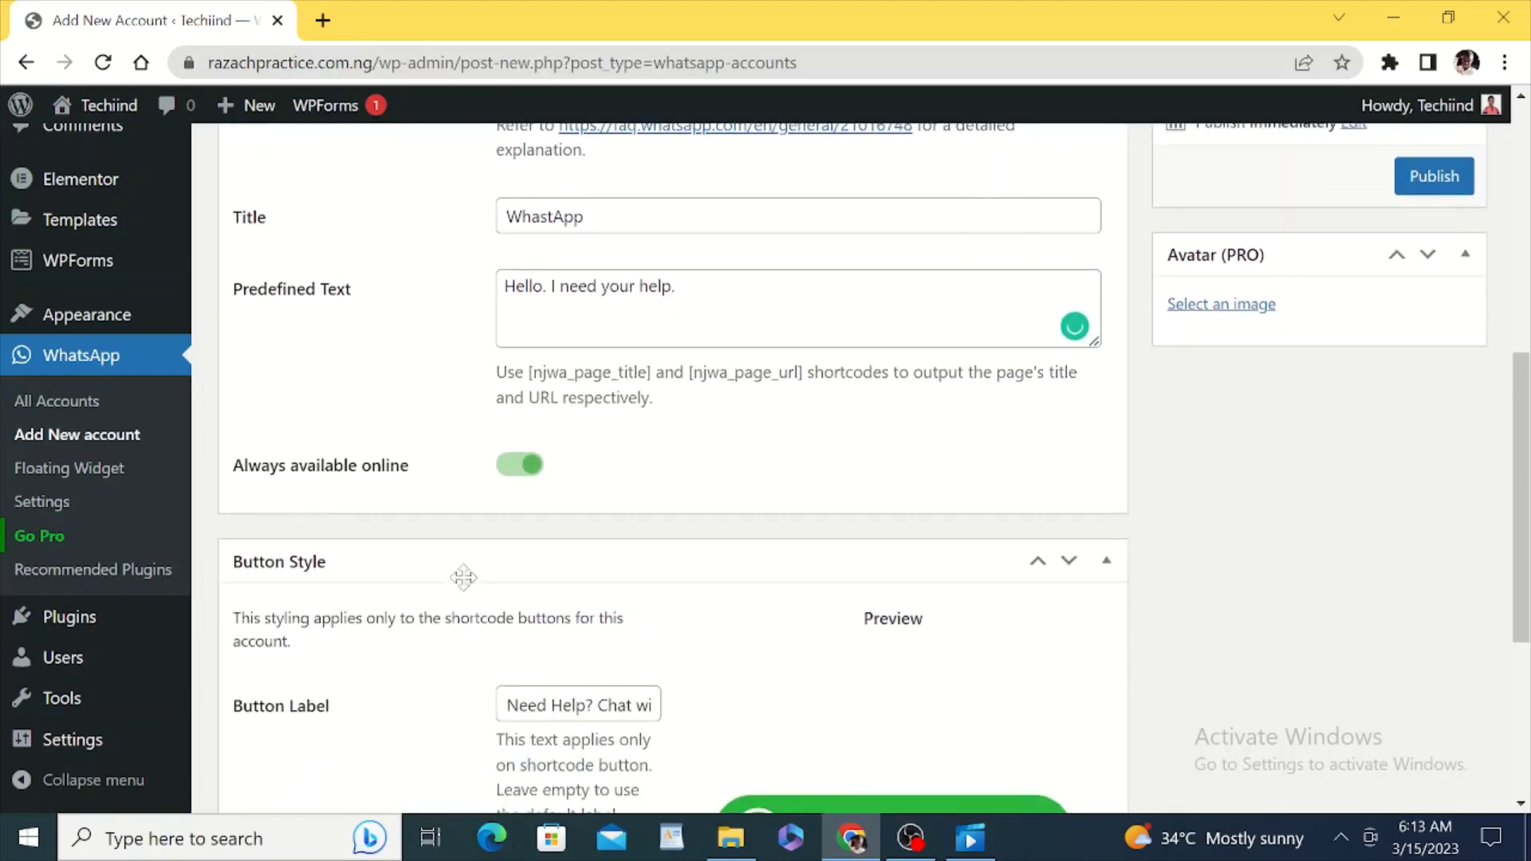
{"action": "scroll", "coordinate": [459, 550], "scroll_direction": "up", "scroll_amount": 10}
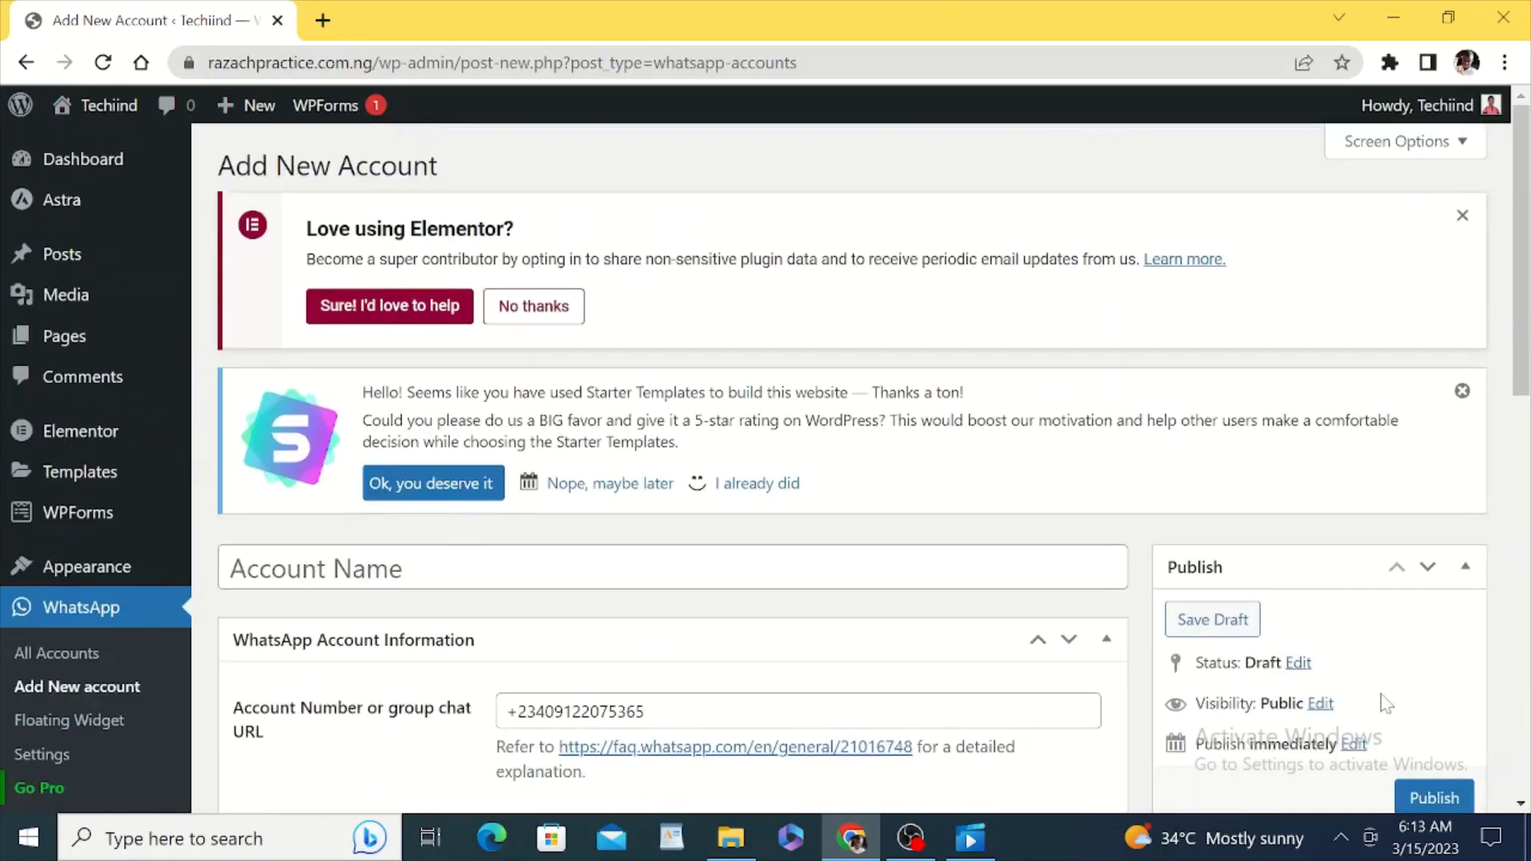
{"action": "scroll", "coordinate": [1458, 722], "scroll_direction": "down", "scroll_amount": 1}
{"action": "left_click", "coordinate": [1436, 705]}
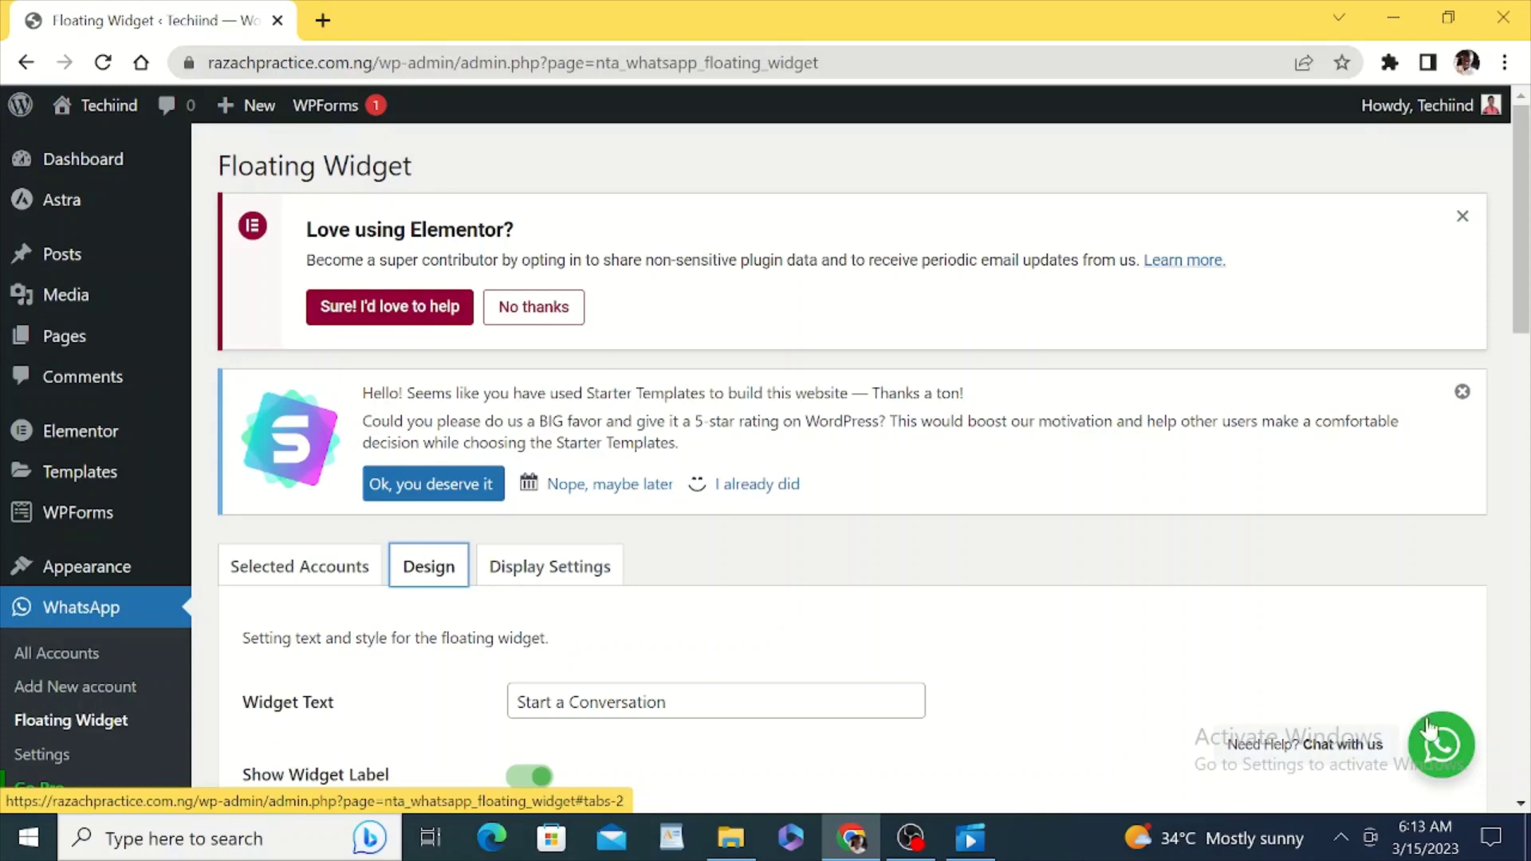
Step: Enable the floating widget label so 'Need Help? Chat with us' shows beside the chat button
{"action": "left_click", "coordinate": [1365, 637]}
{"action": "scroll", "coordinate": [1368, 641], "scroll_direction": "down", "scroll_amount": 1}
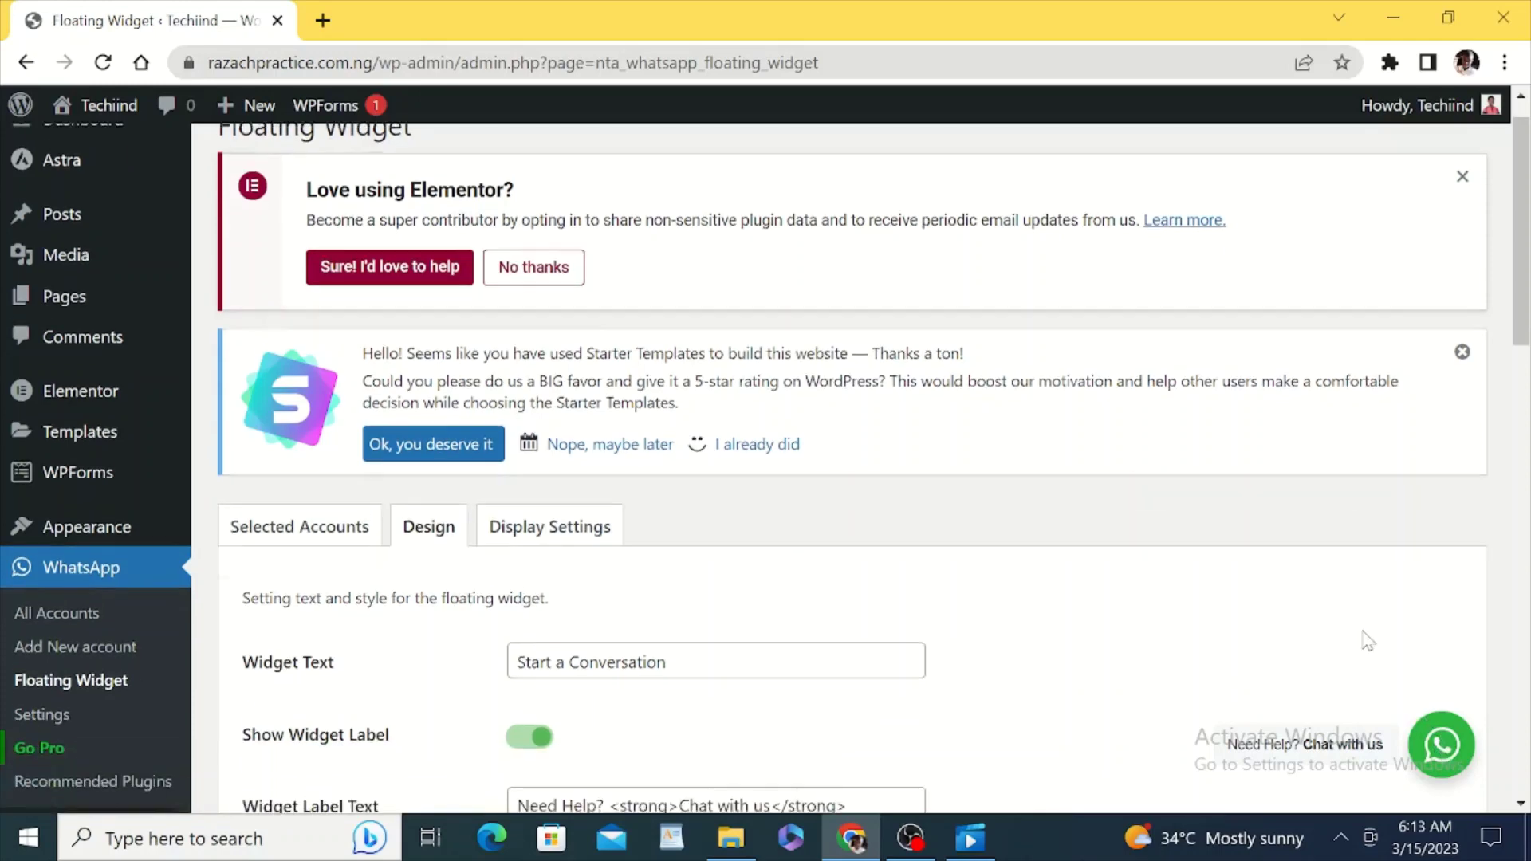
{"action": "scroll", "coordinate": [1368, 641], "scroll_direction": "down", "scroll_amount": 6}
{"action": "scroll", "coordinate": [1368, 641], "scroll_direction": "up", "scroll_amount": 7}
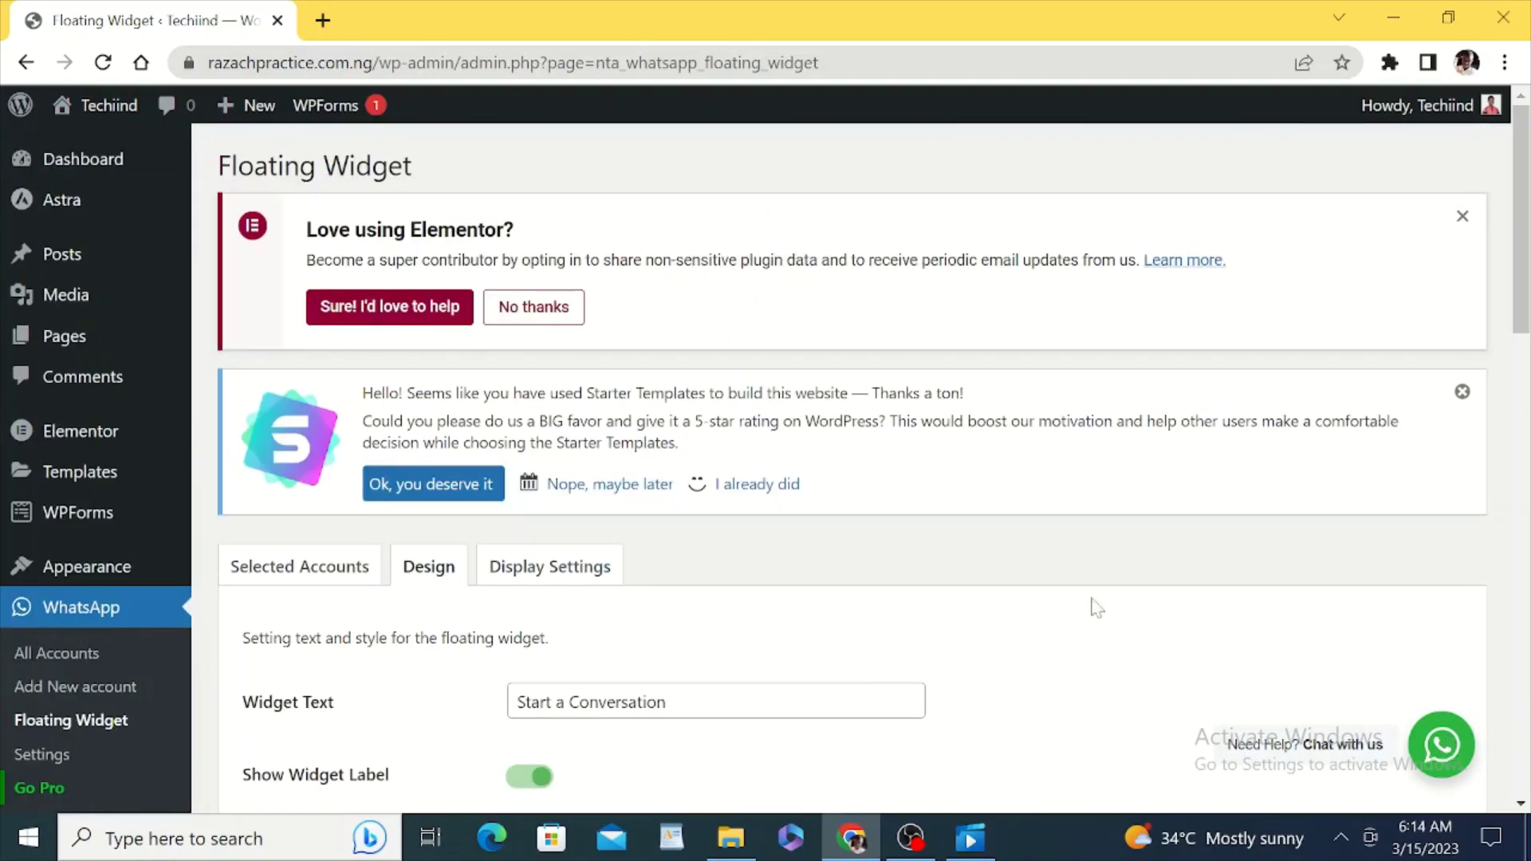
Step: Load the site homepage in a new tab, open the floating WhatsApp chat and pick the WhastApp account
{"action": "left_click", "coordinate": [322, 22]}
{"action": "type", "text": "razachpractice.com.ng"}
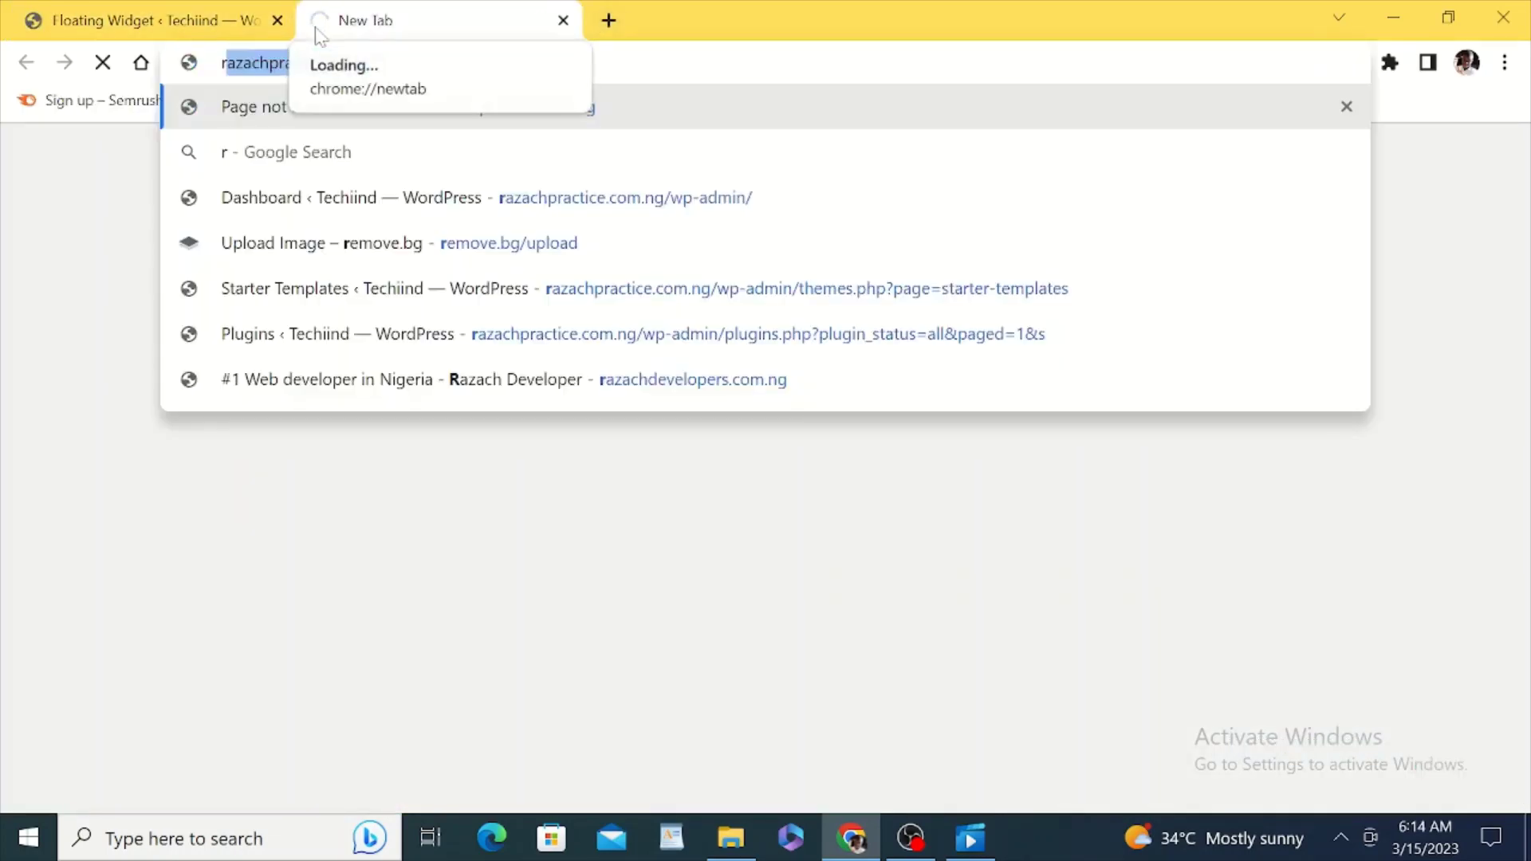
{"action": "key", "text": "Return"}
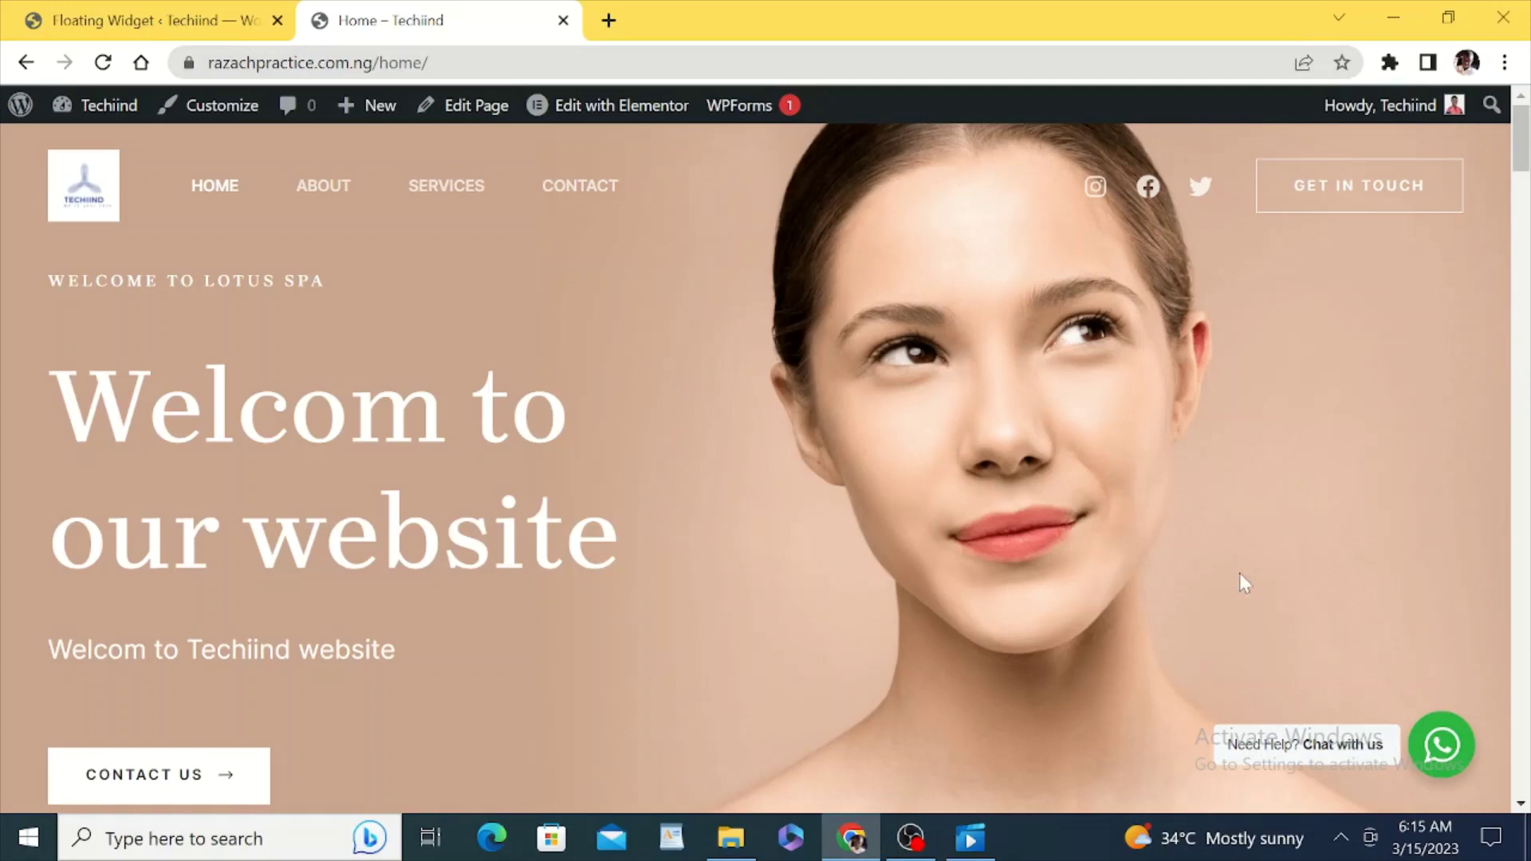
{"action": "scroll", "coordinate": [1068, 539], "scroll_direction": "down", "scroll_amount": 1}
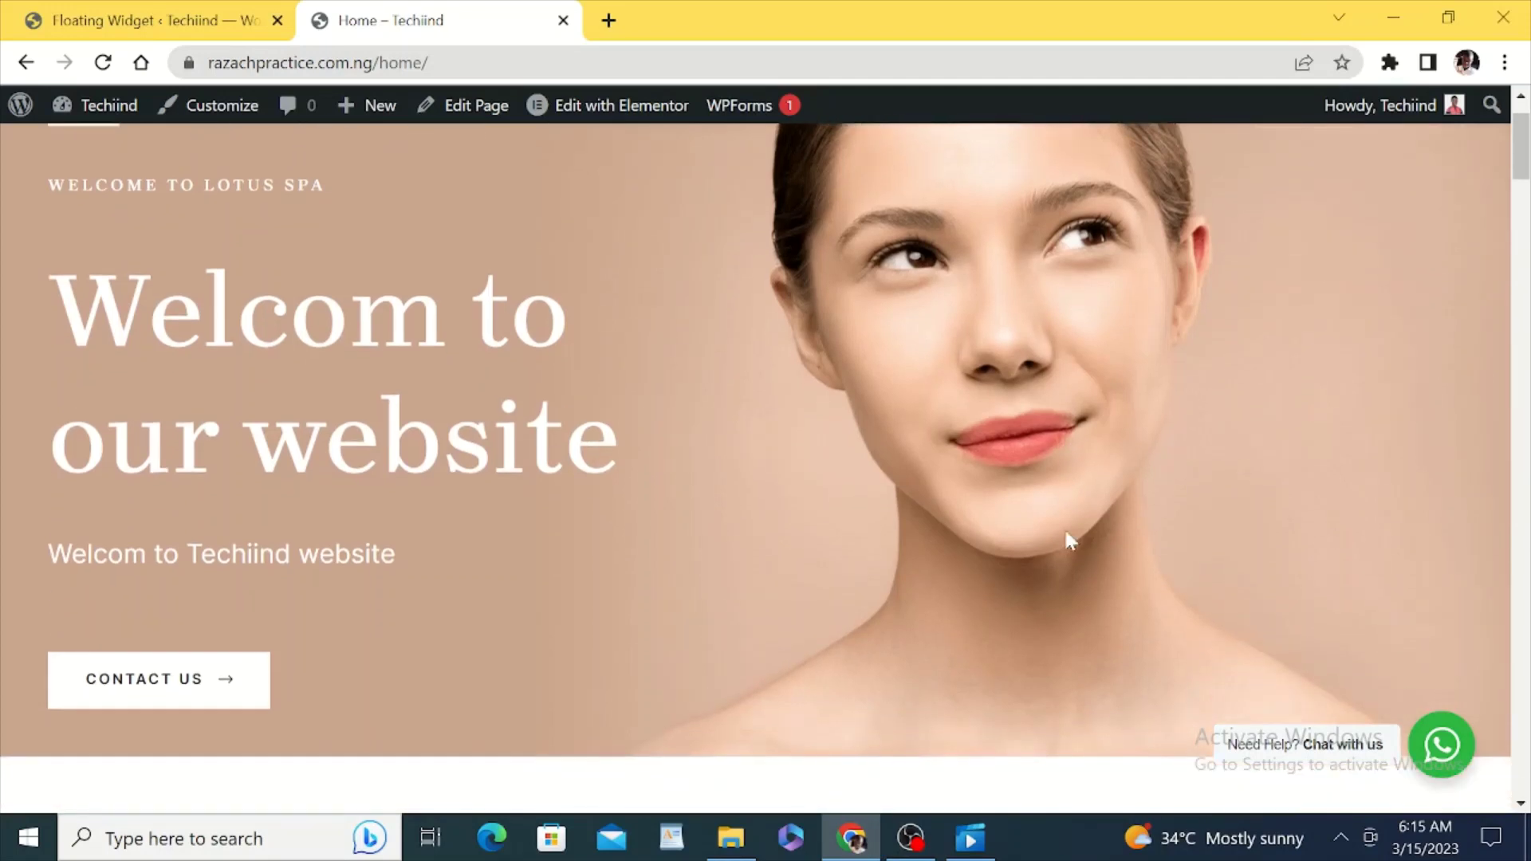
{"action": "scroll", "coordinate": [1068, 540], "scroll_direction": "up", "scroll_amount": 1}
{"action": "scroll", "coordinate": [1068, 540], "scroll_direction": "down", "scroll_amount": 6}
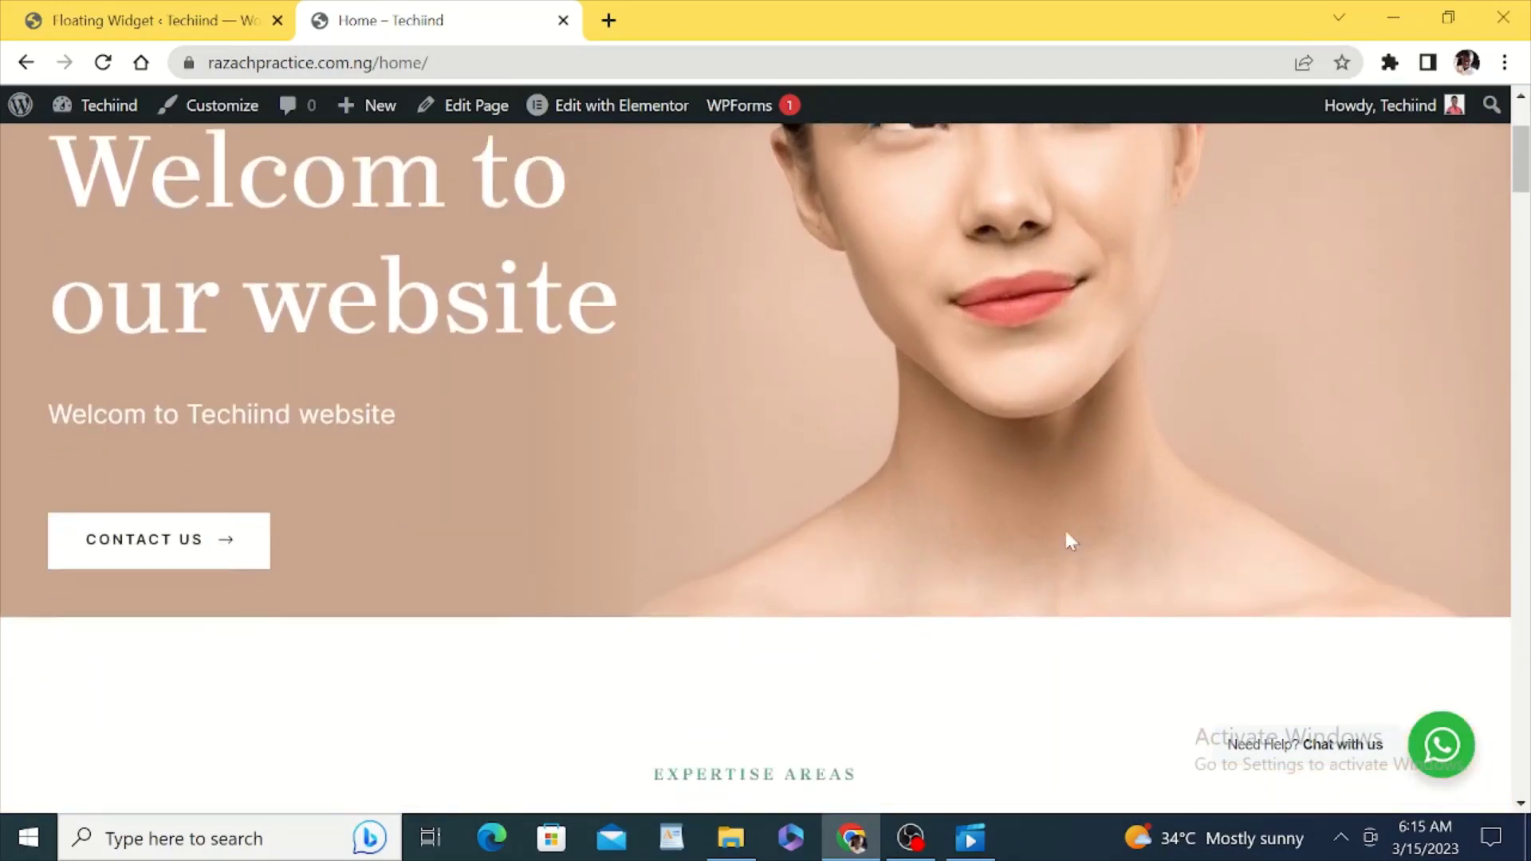
{"action": "scroll", "coordinate": [1183, 536], "scroll_direction": "up", "scroll_amount": 6}
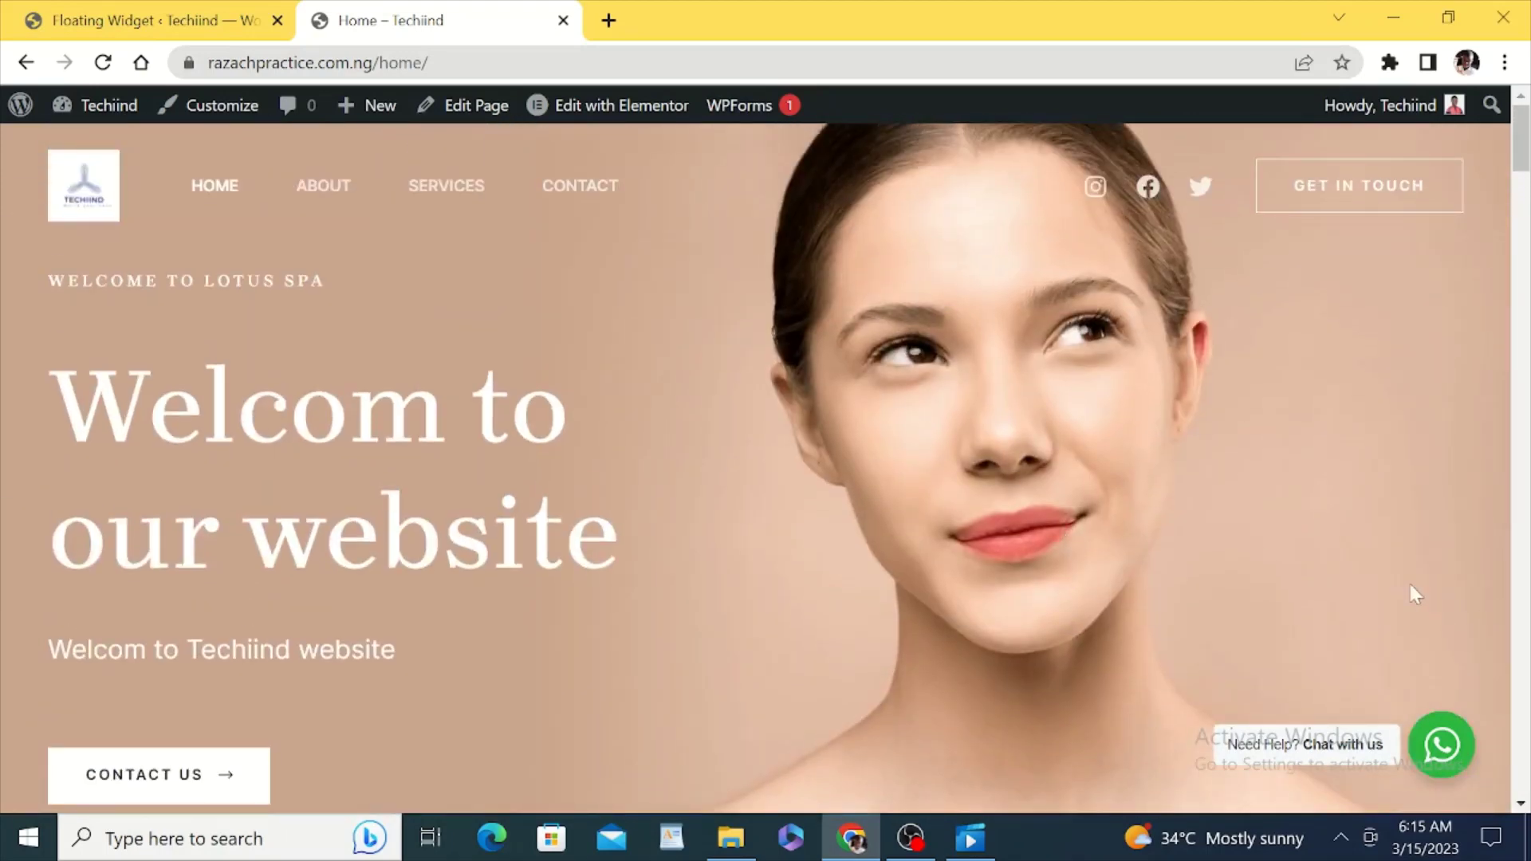
{"action": "scroll", "coordinate": [1414, 596], "scroll_direction": "down", "scroll_amount": 10}
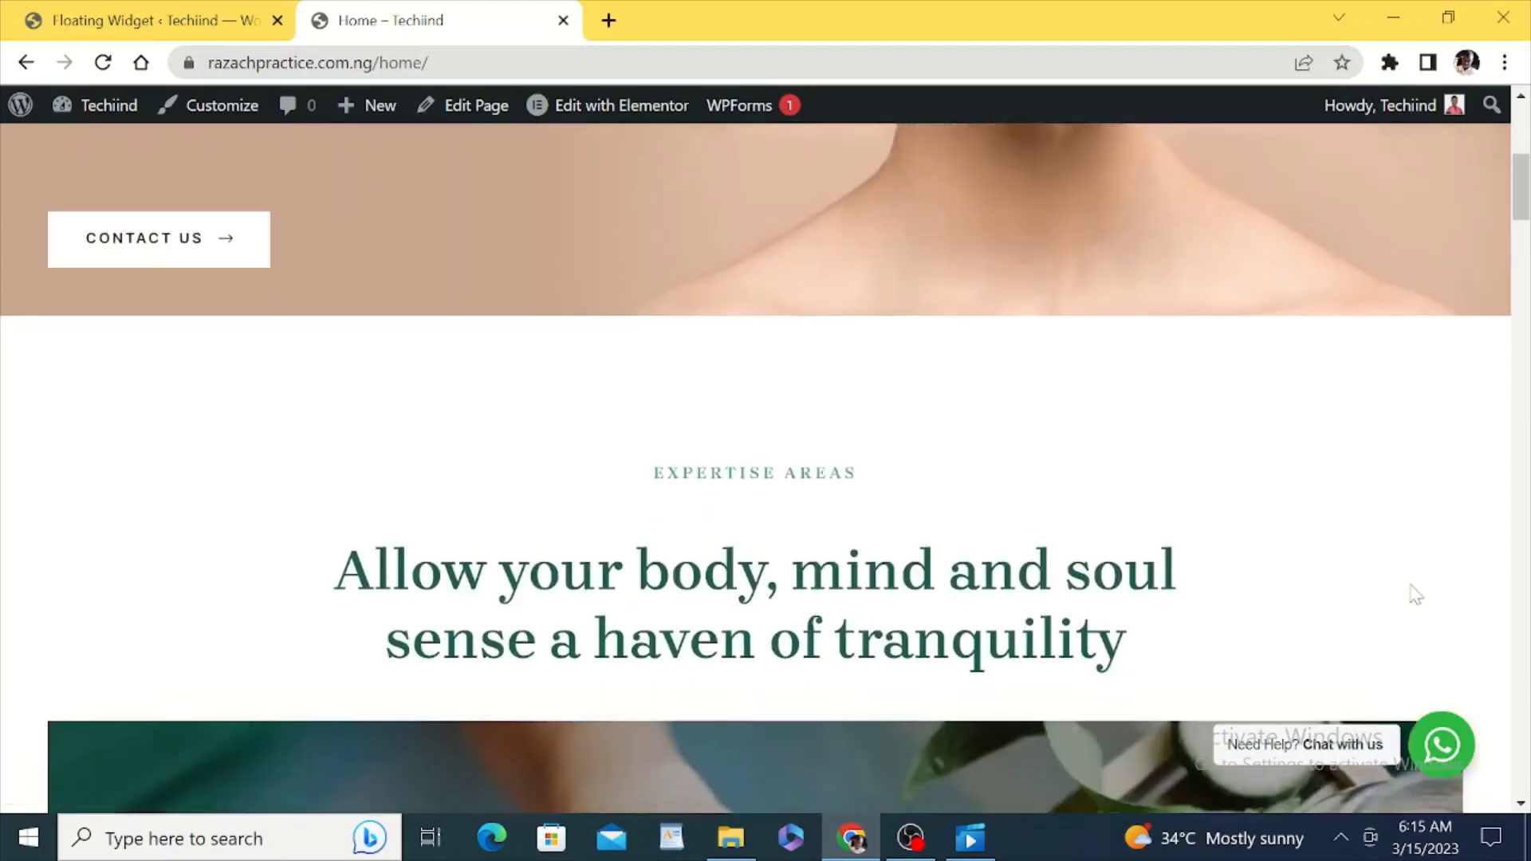
{"action": "scroll", "coordinate": [1411, 594], "scroll_direction": "up", "scroll_amount": 10}
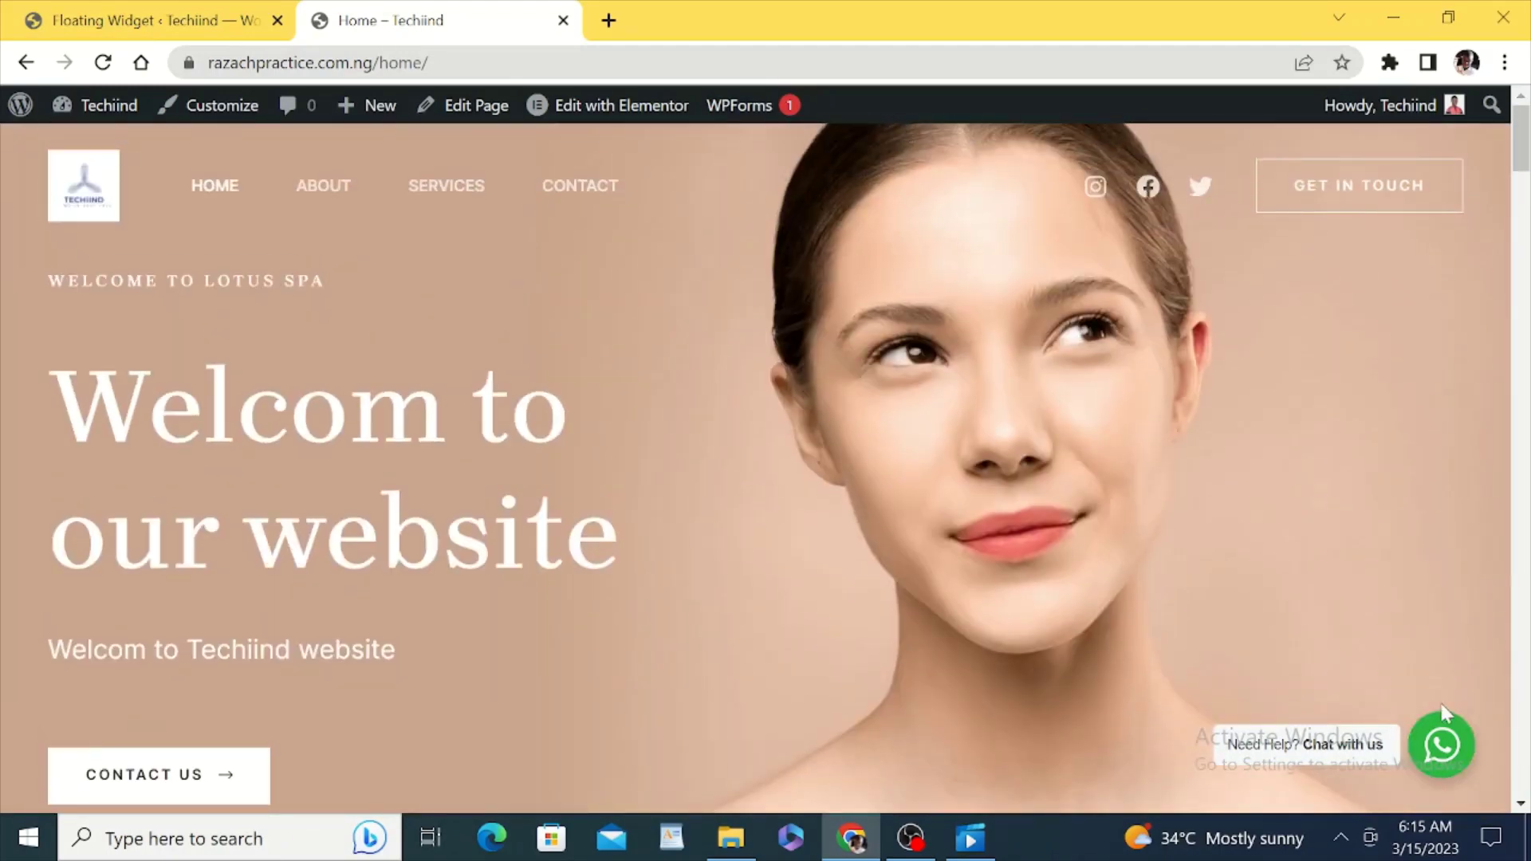
{"action": "left_click", "coordinate": [1440, 747]}
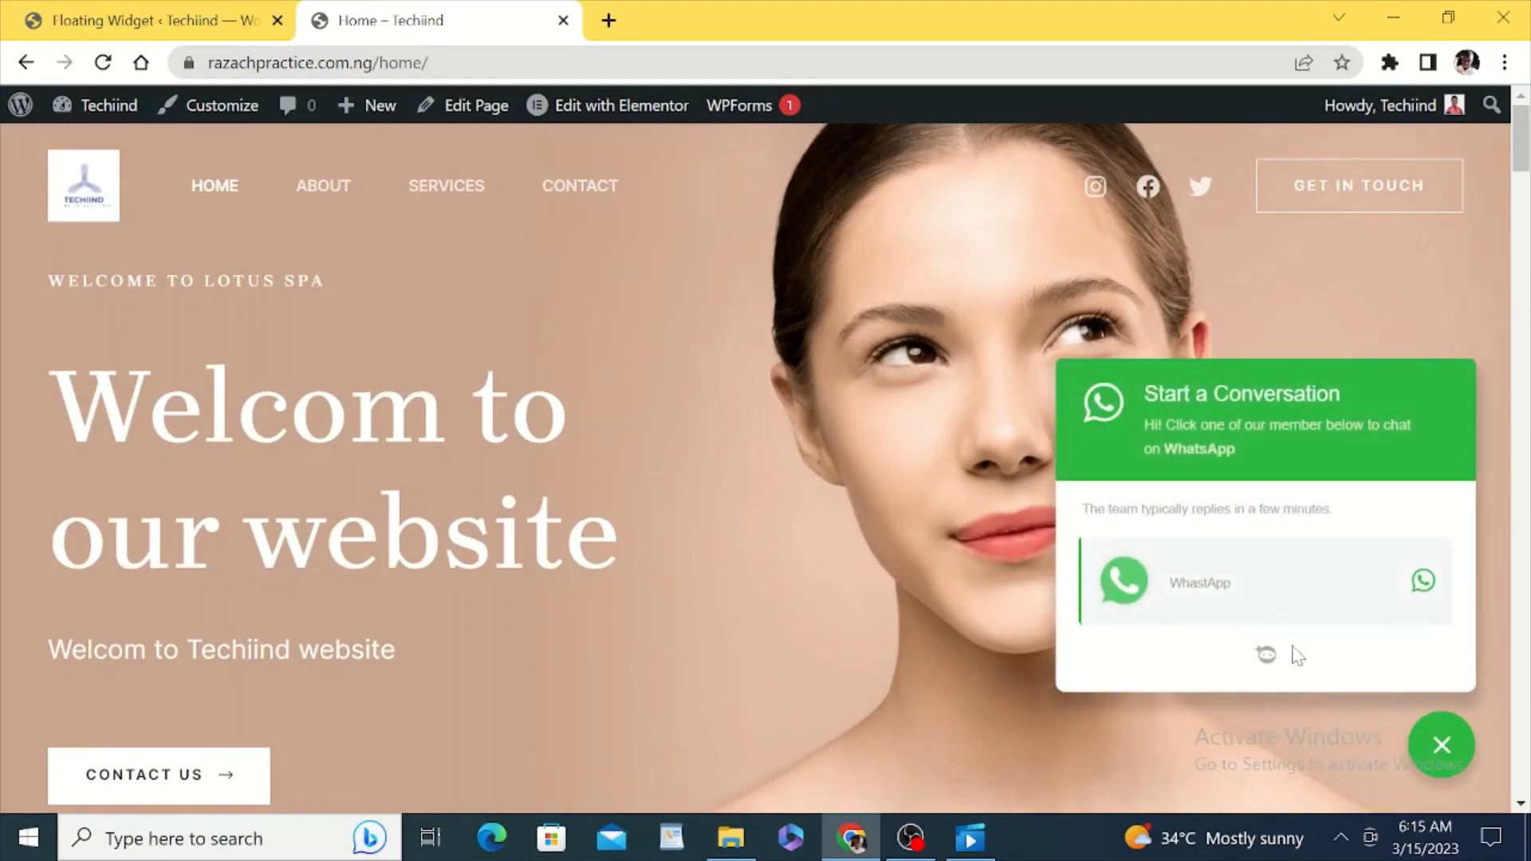
{"action": "left_click", "coordinate": [1190, 590]}
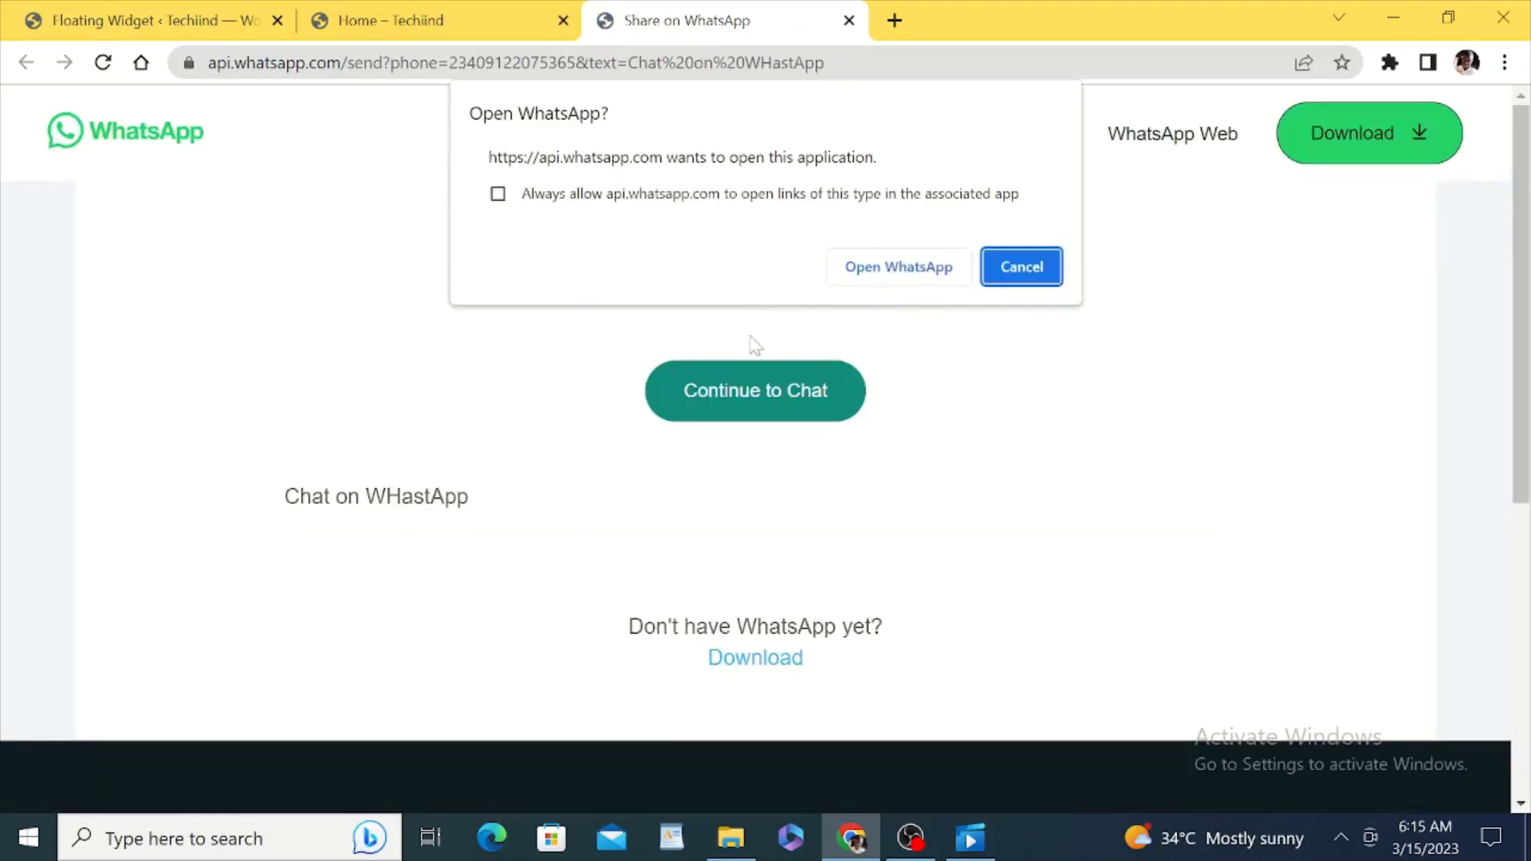
Step: Cancel the Open WhatsApp? prompt, check the number's country code, then go back to the widget design settings
{"action": "left_click", "coordinate": [1008, 265]}
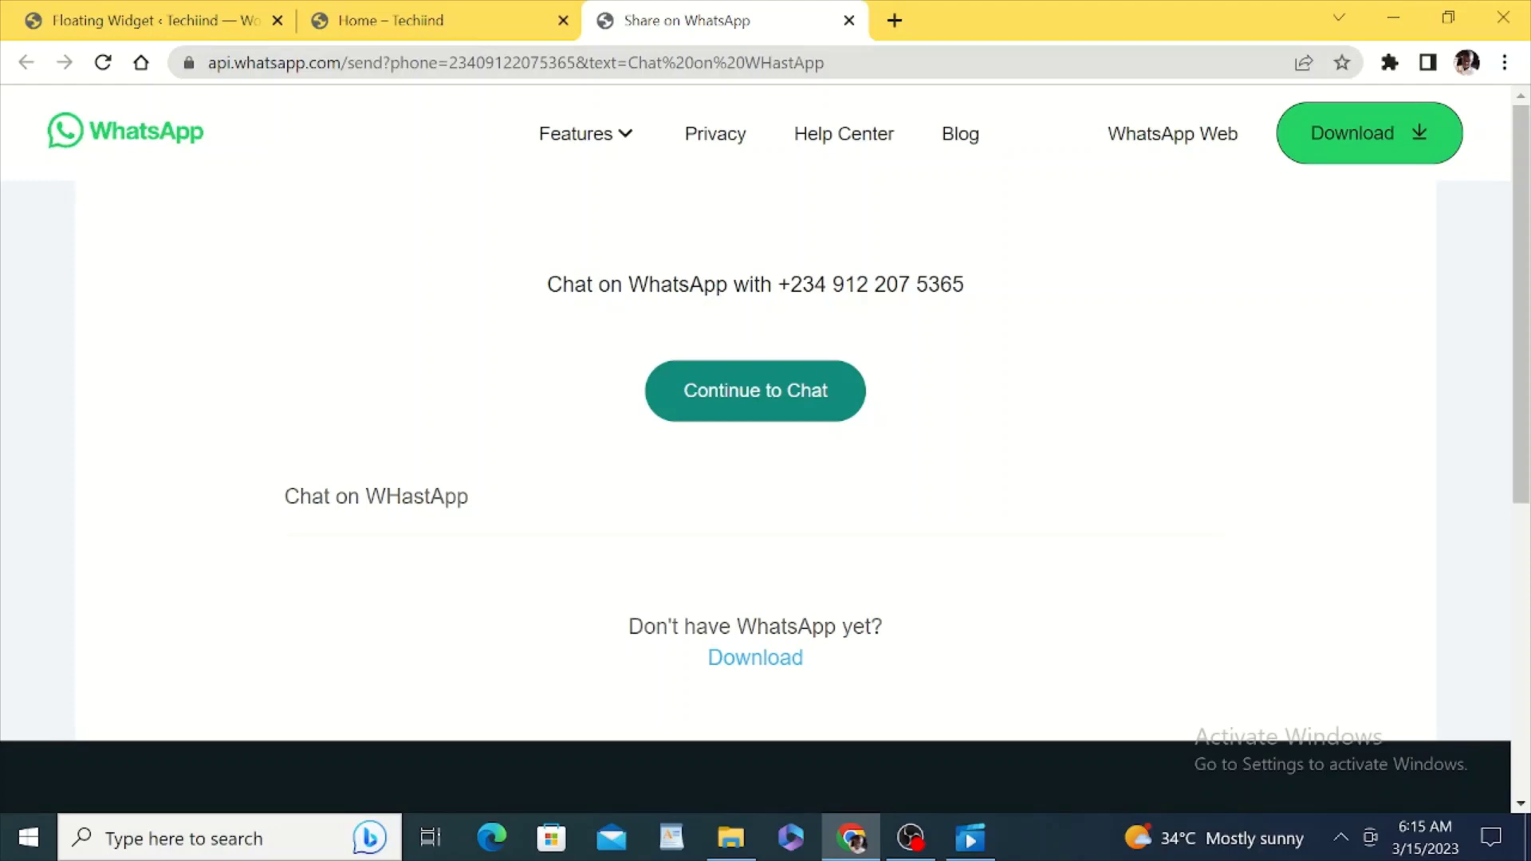
{"action": "double_click", "coordinate": [809, 284]}
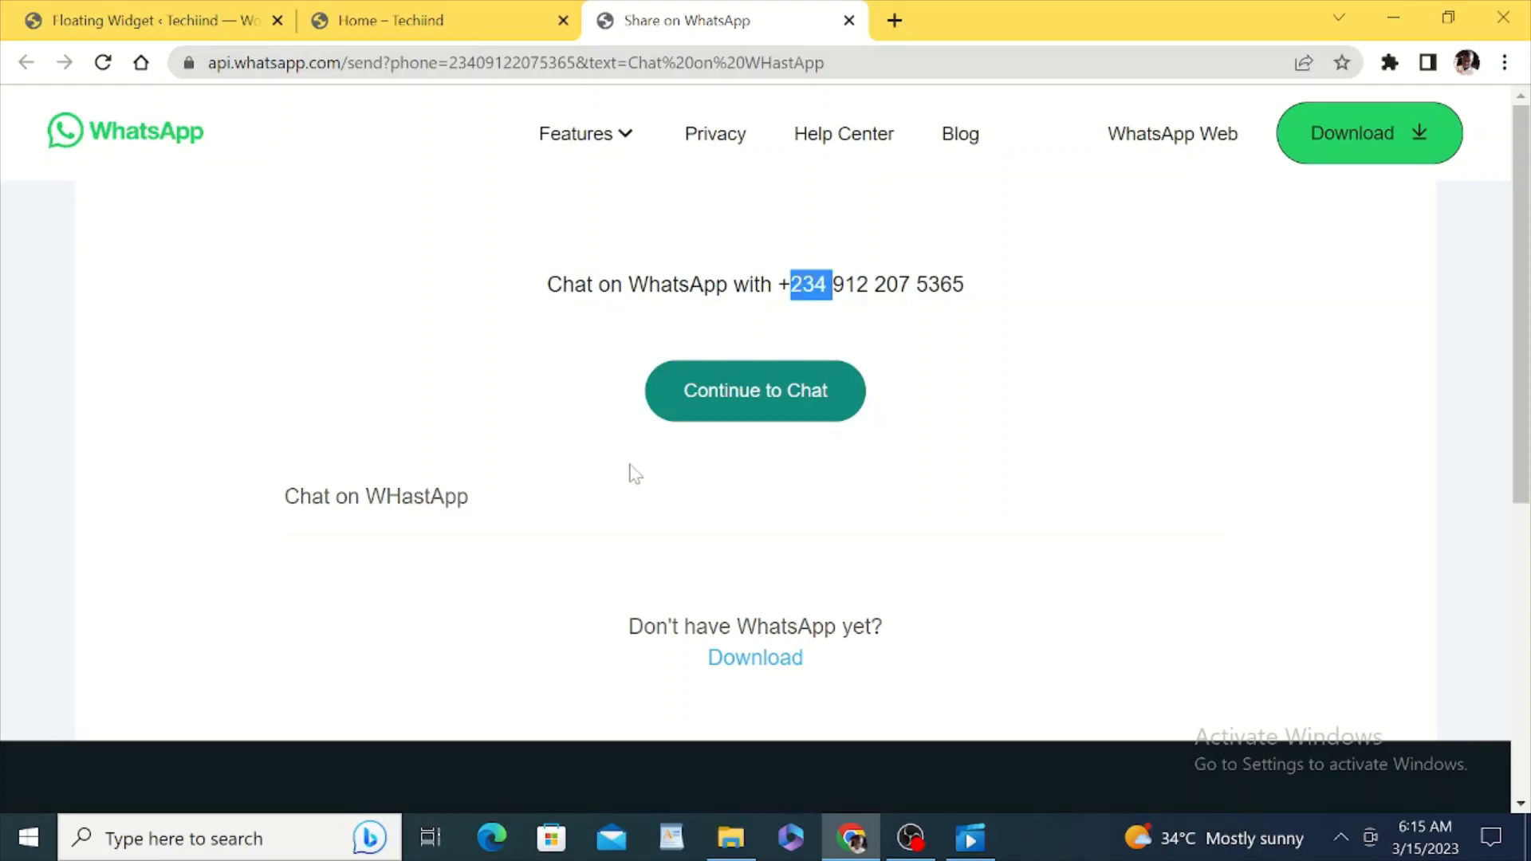
{"action": "double_click", "coordinate": [722, 390]}
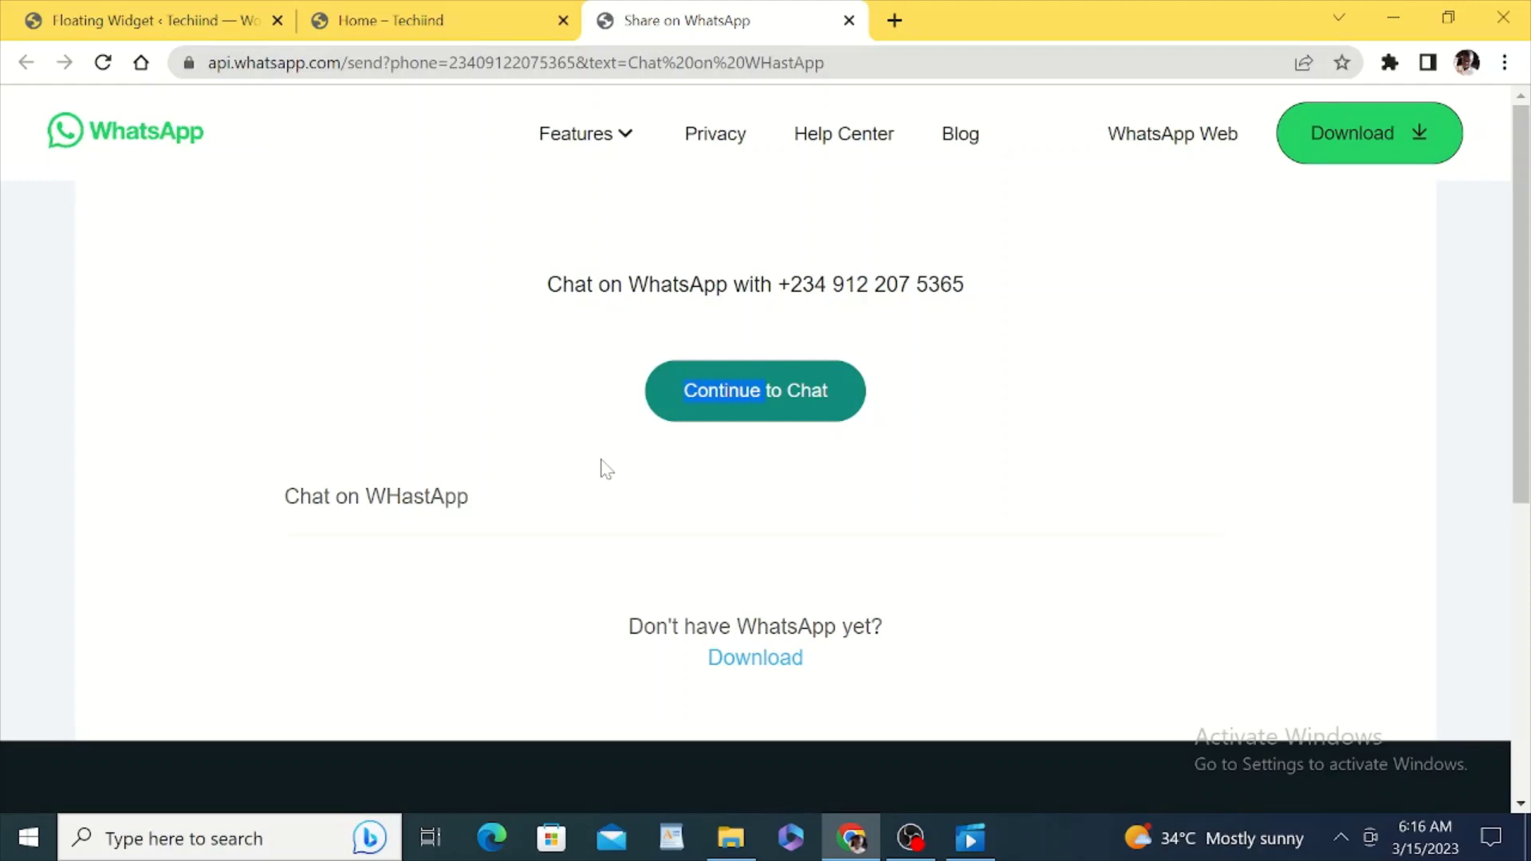
{"action": "key", "text": "ctrl+Tab"}
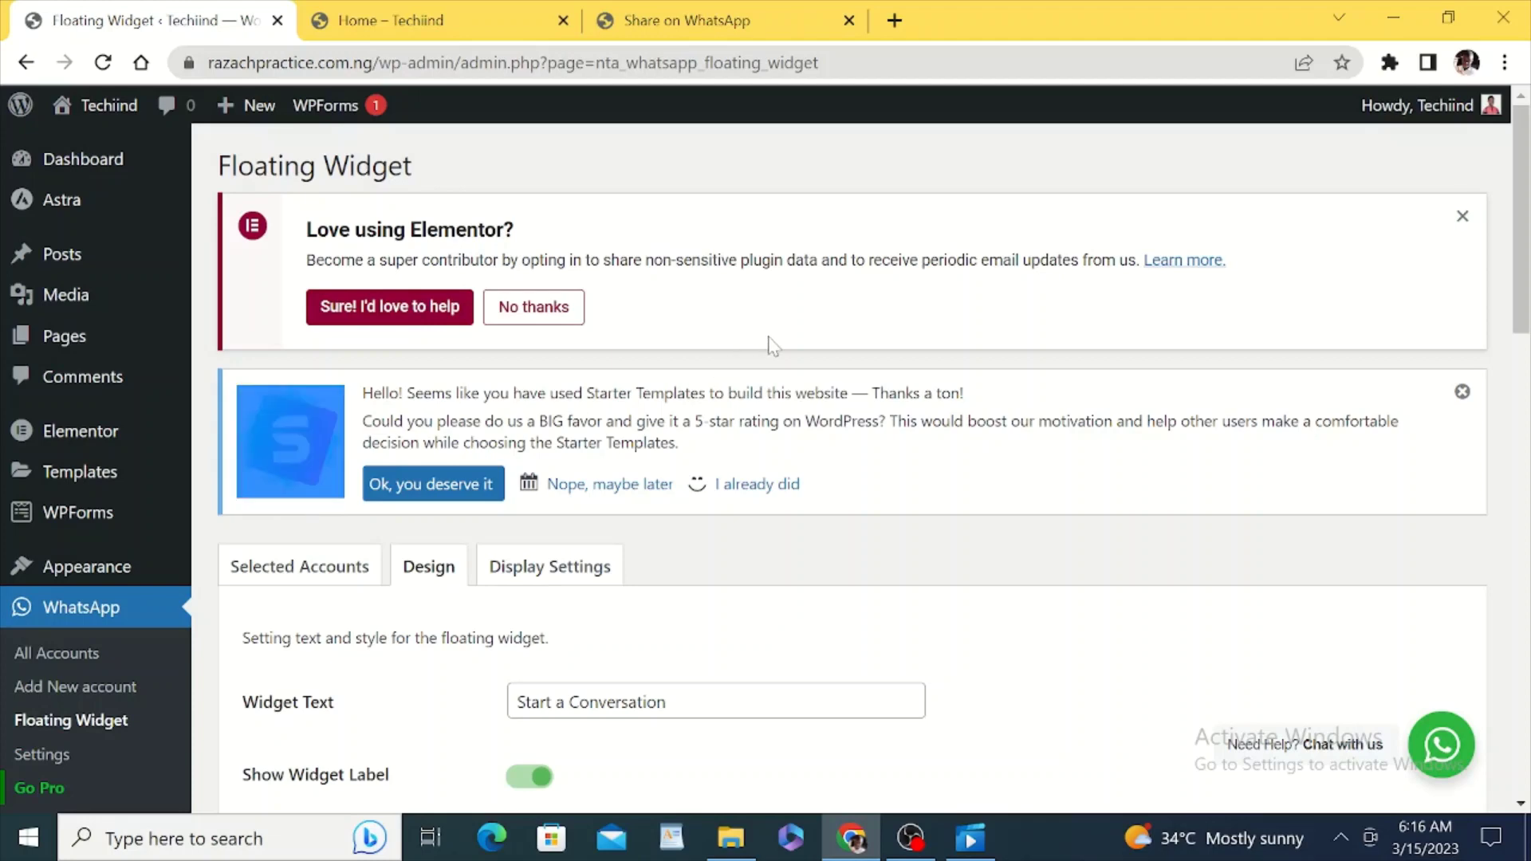
{"action": "scroll", "coordinate": [1521, 191], "scroll_direction": "down", "scroll_amount": 2}
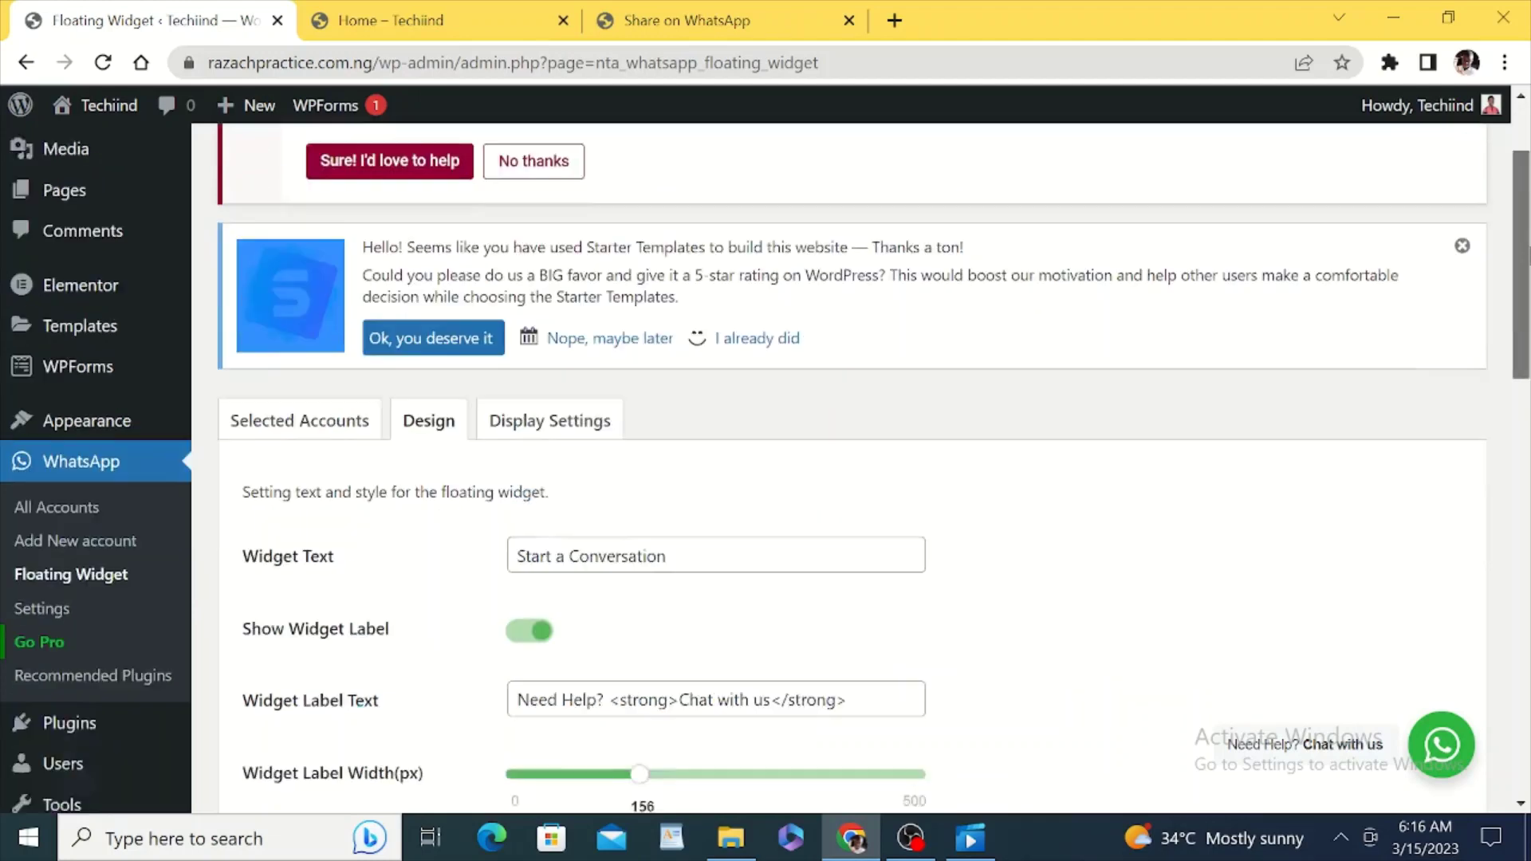
{"action": "scroll", "coordinate": [1435, 366], "scroll_direction": "down", "scroll_amount": 3}
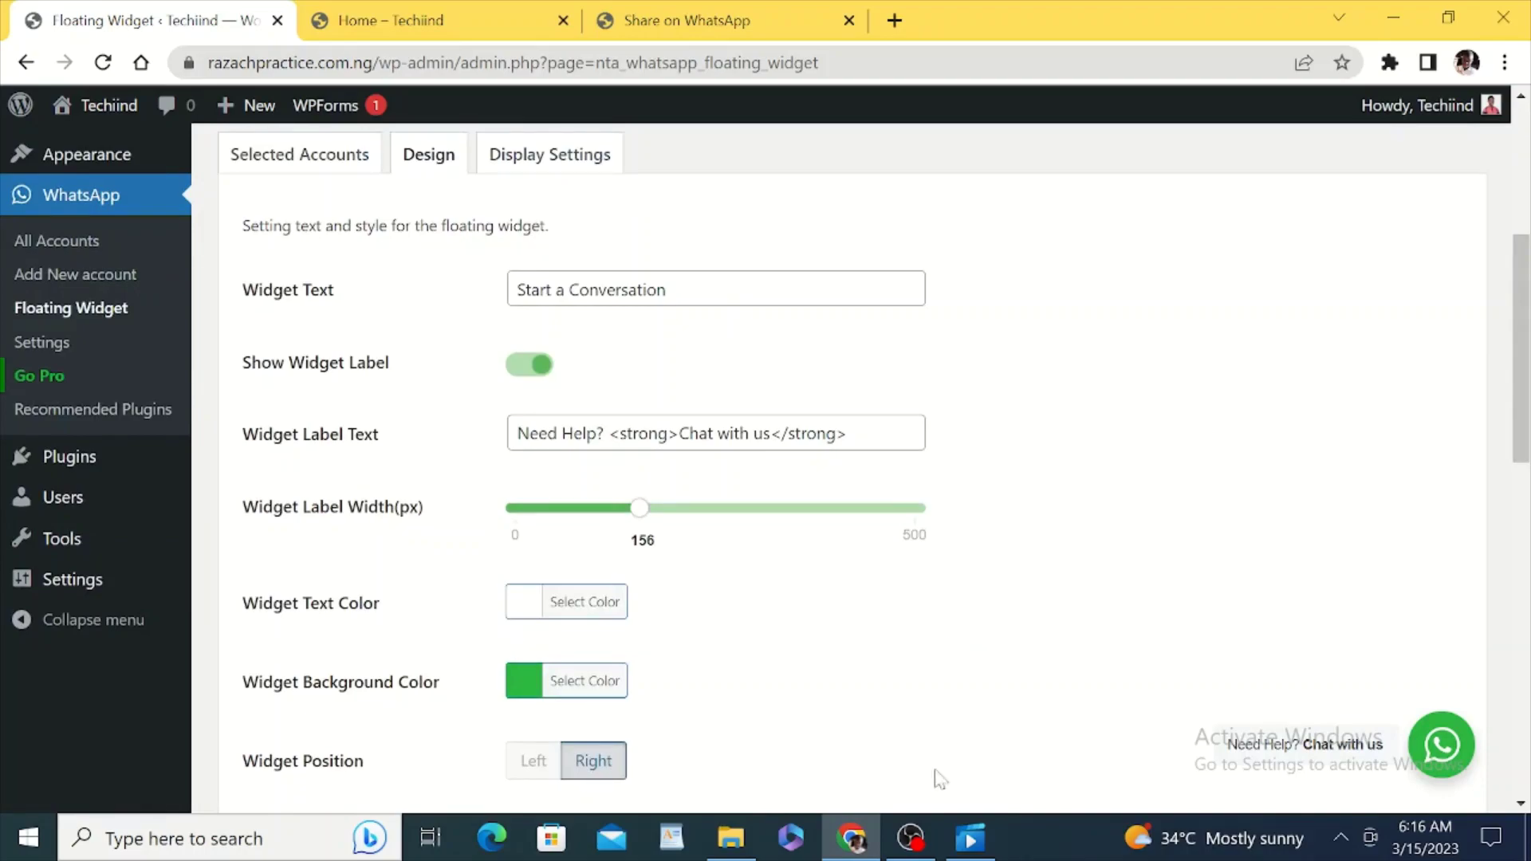